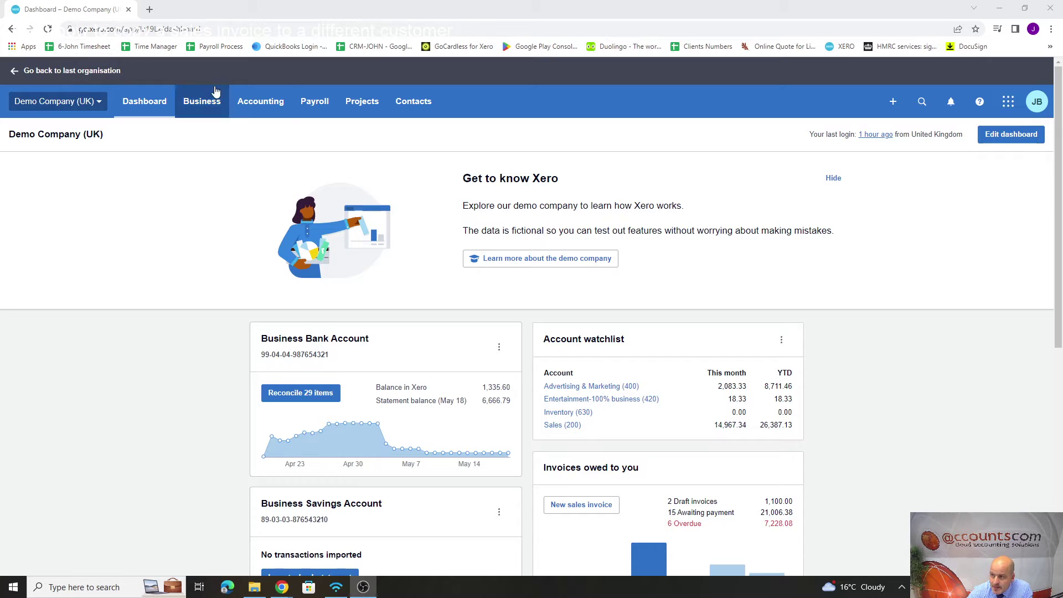
- Open the Chart of accounts for Demo Company (UK) and start scrolling the list
{"action": "left_click", "coordinate": [268, 105]}
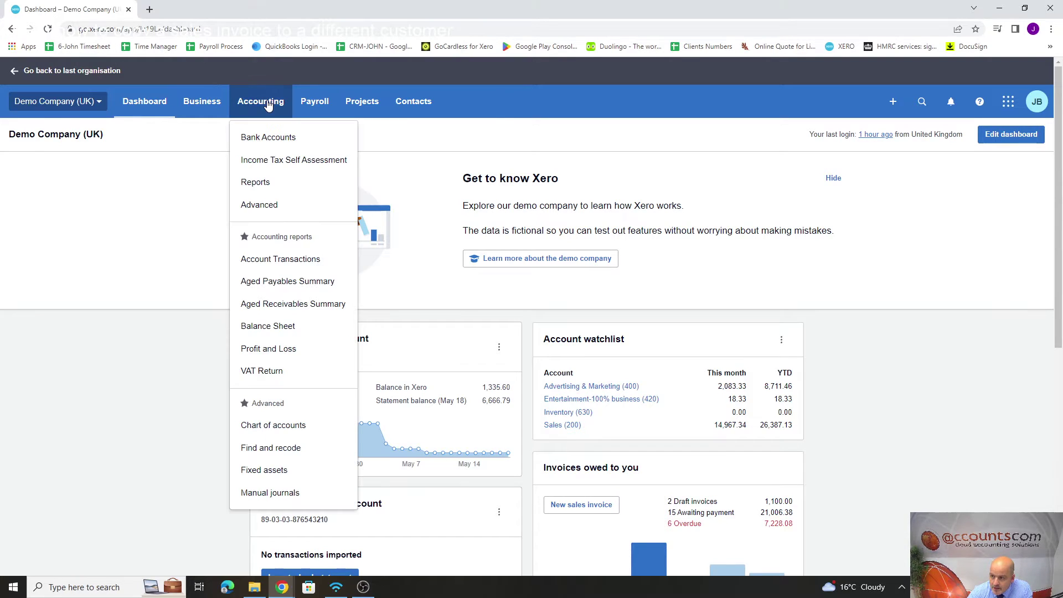
{"action": "left_click", "coordinate": [285, 429]}
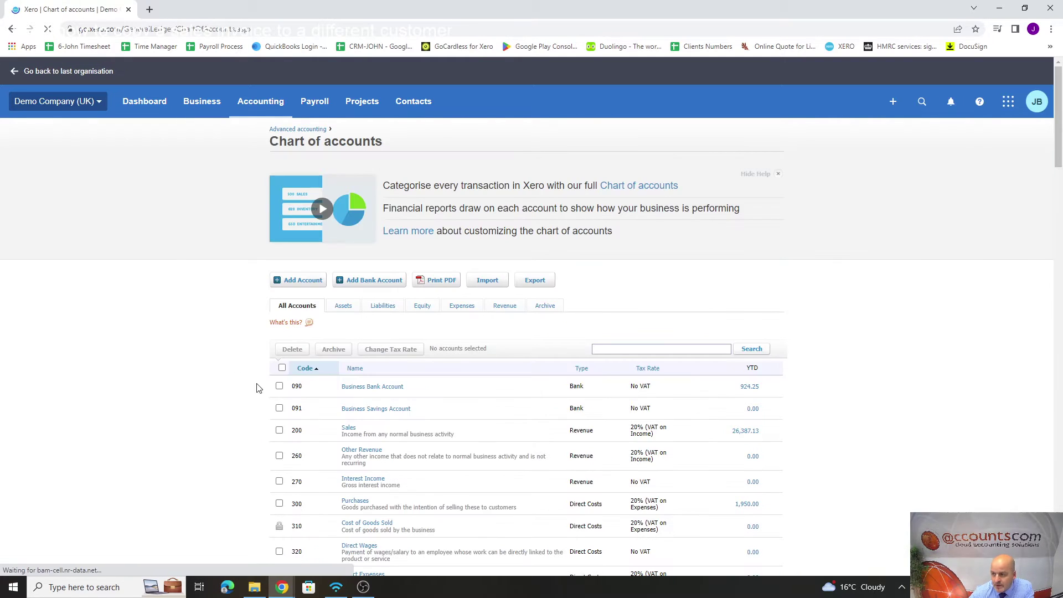
{"action": "scroll", "coordinate": [400, 386], "scroll_direction": "down", "scroll_amount": 3}
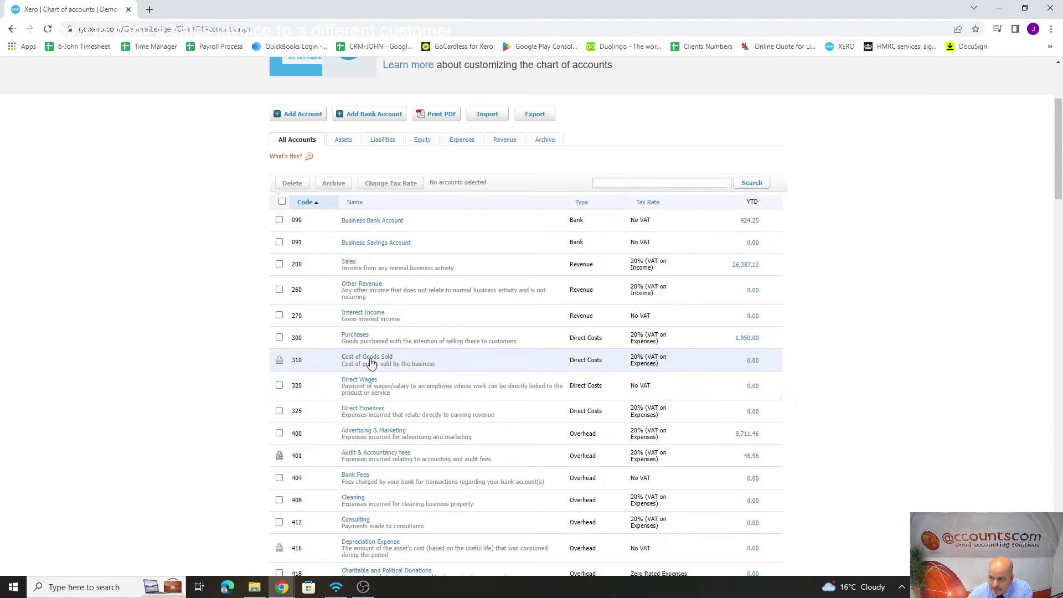
{"action": "scroll", "coordinate": [373, 359], "scroll_direction": "down", "scroll_amount": 1}
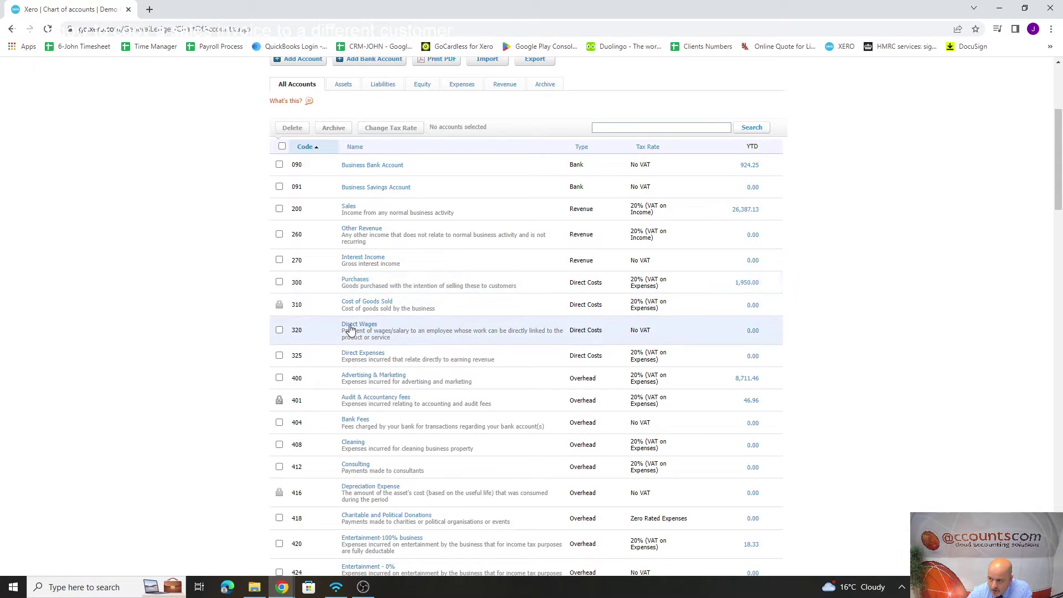
{"action": "scroll", "coordinate": [385, 384], "scroll_direction": "down", "scroll_amount": 1}
- Scroll further down the account codes and names, then back to the top
{"action": "scroll", "coordinate": [384, 385], "scroll_direction": "down", "scroll_amount": 2}
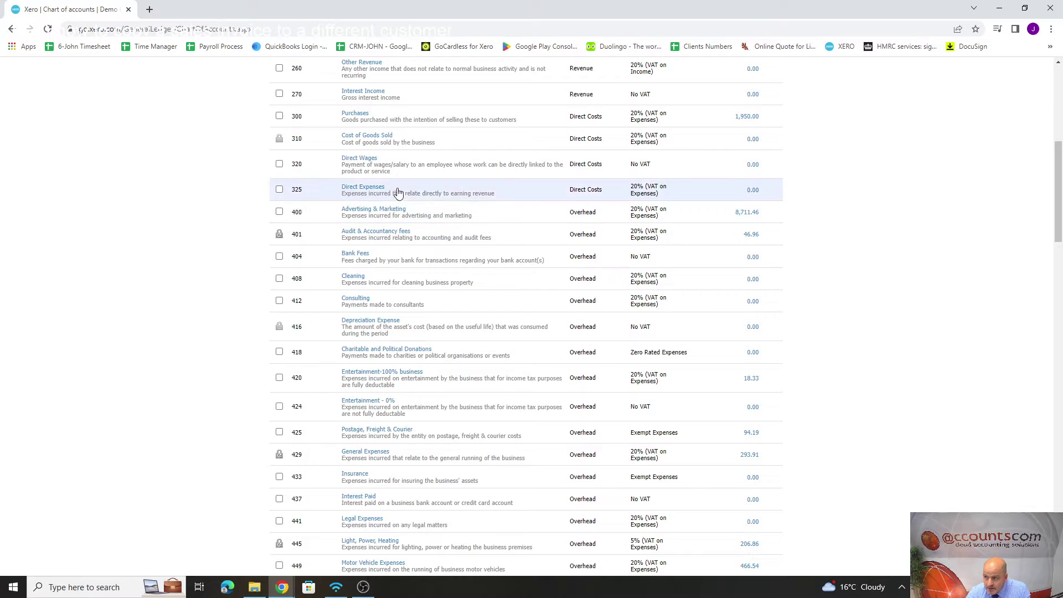
{"action": "scroll", "coordinate": [369, 260], "scroll_direction": "down", "scroll_amount": 1}
{"action": "scroll", "coordinate": [369, 260], "scroll_direction": "down", "scroll_amount": 2}
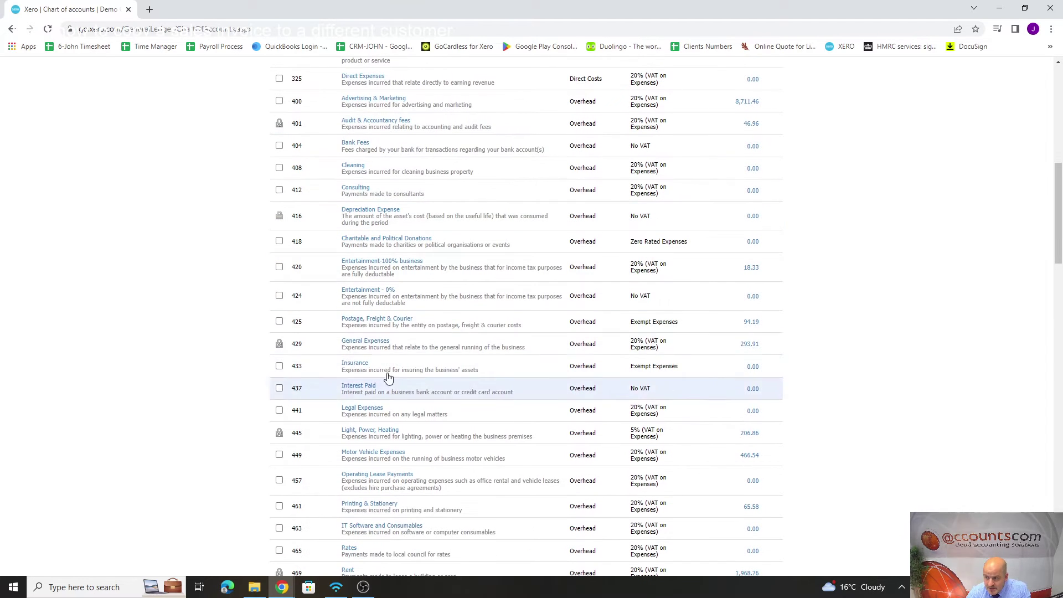
{"action": "scroll", "coordinate": [356, 505], "scroll_direction": "down", "scroll_amount": 1}
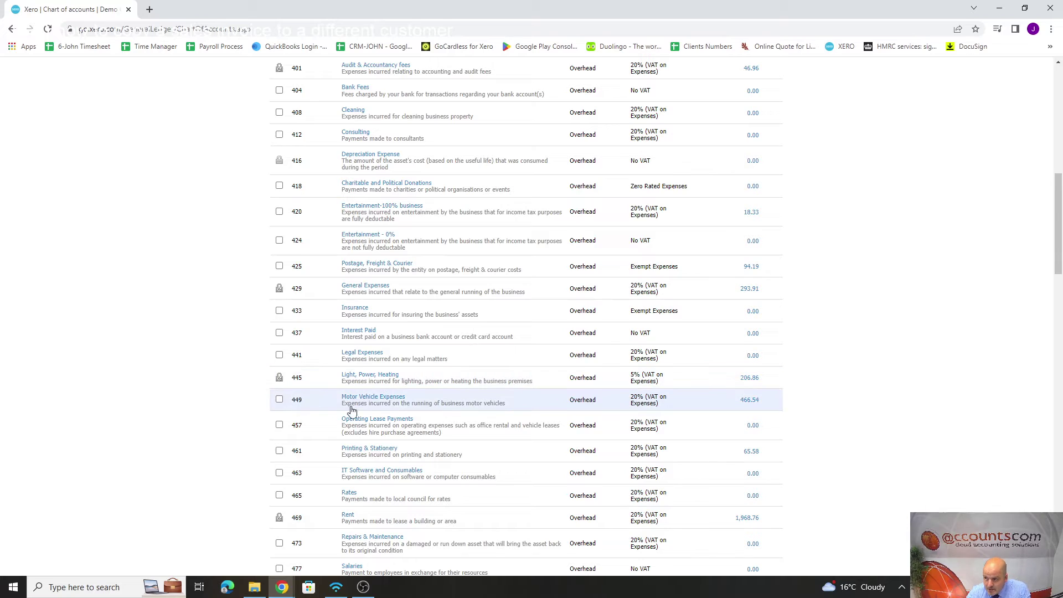
{"action": "scroll", "coordinate": [362, 396], "scroll_direction": "up", "scroll_amount": 9}
{"action": "scroll", "coordinate": [359, 382], "scroll_direction": "down", "scroll_amount": 10}
{"action": "scroll", "coordinate": [360, 376], "scroll_direction": "up", "scroll_amount": 8}
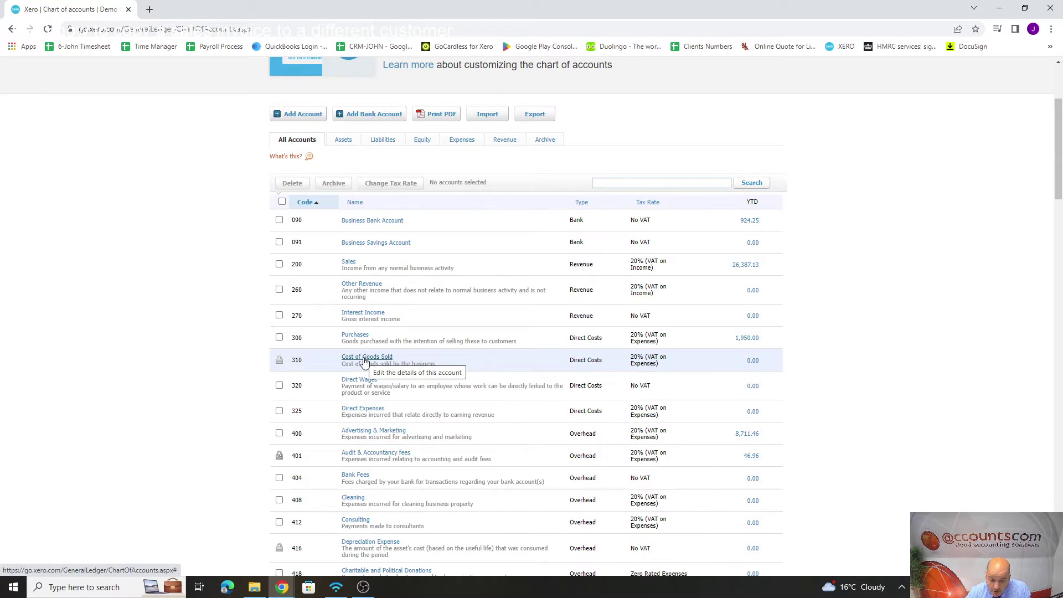
{"action": "scroll", "coordinate": [377, 292], "scroll_direction": "up", "scroll_amount": 2}
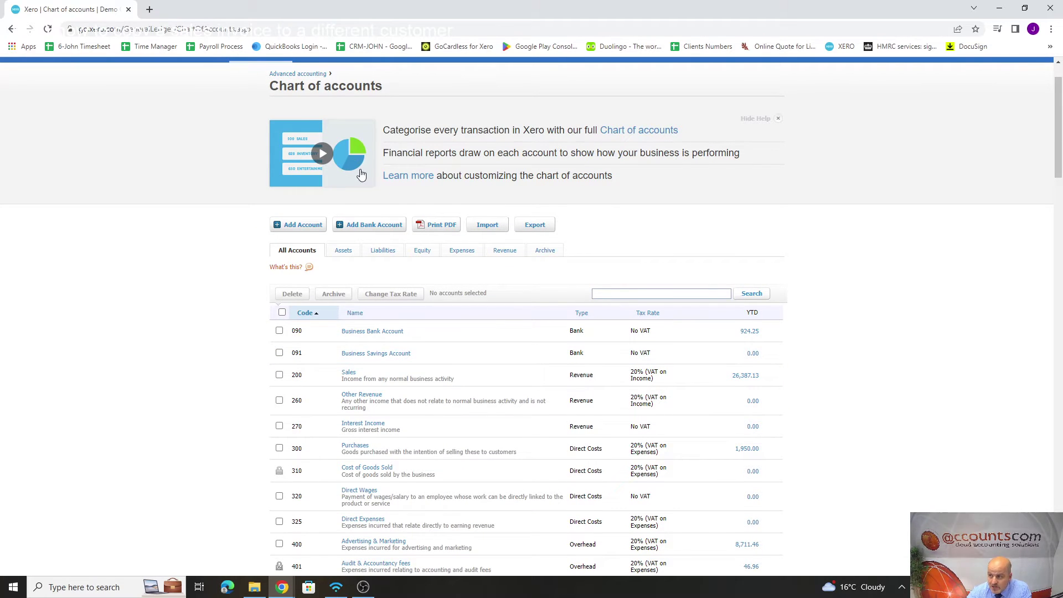
{"action": "scroll", "coordinate": [264, 105], "scroll_direction": "up", "scroll_amount": 1}
{"action": "left_click", "coordinate": [266, 105]}
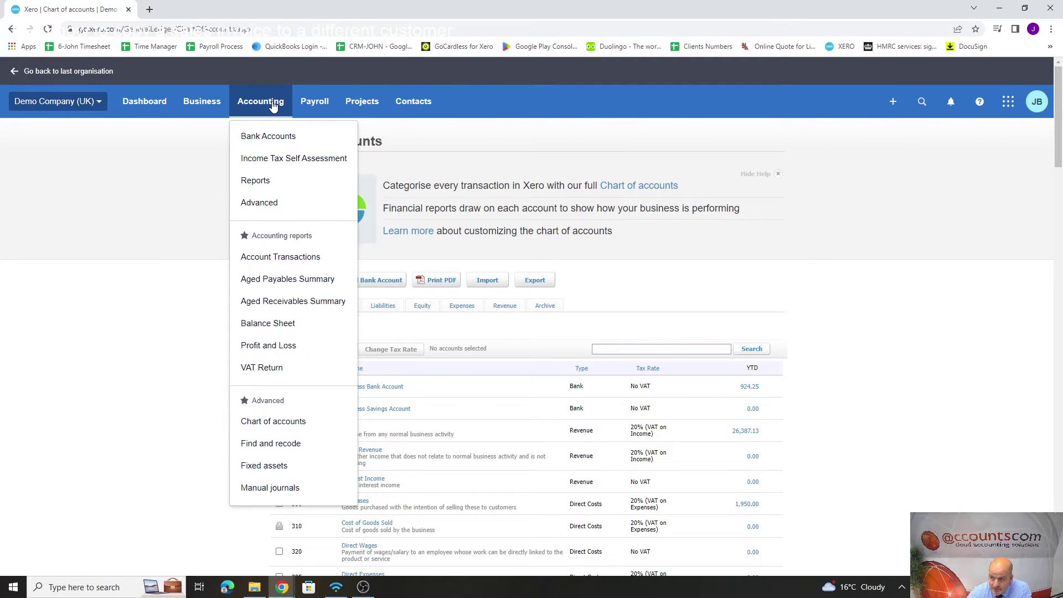
{"action": "left_click", "coordinate": [273, 422]}
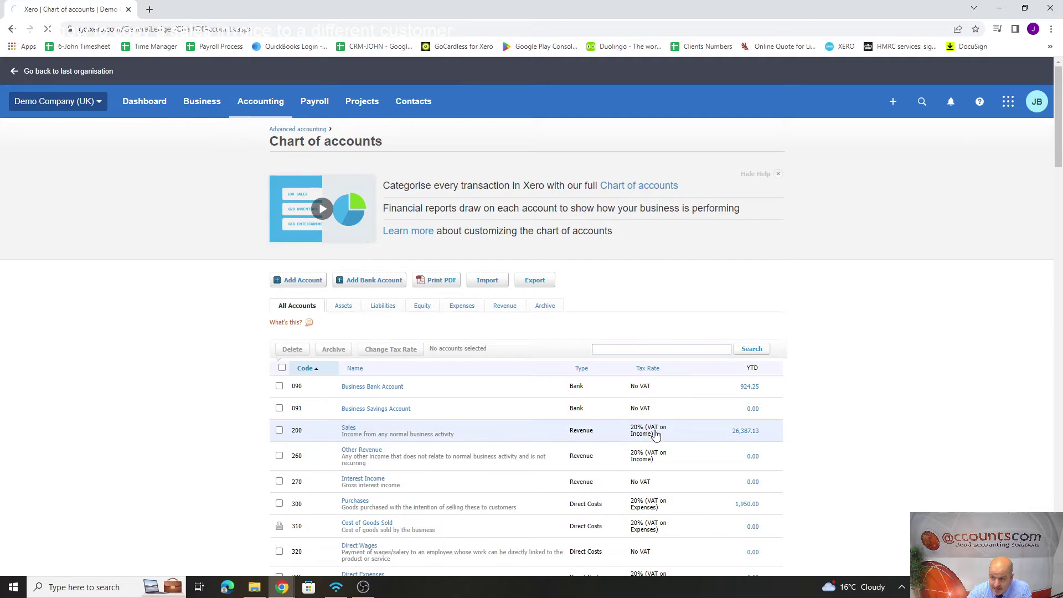
{"action": "scroll", "coordinate": [499, 368], "scroll_direction": "down", "scroll_amount": 8}
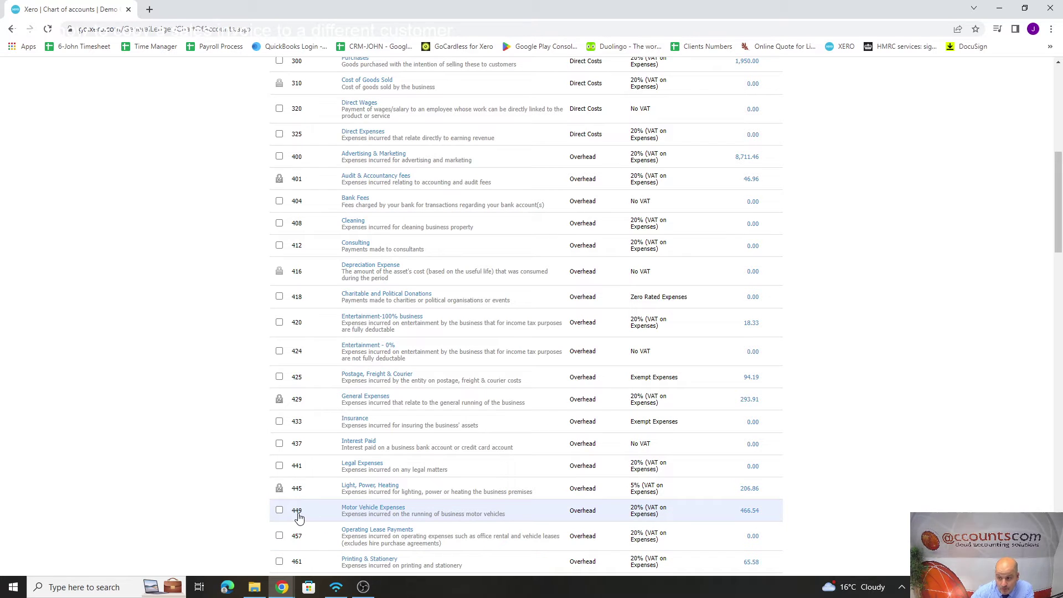
{"action": "scroll", "coordinate": [334, 523], "scroll_direction": "up", "scroll_amount": 8}
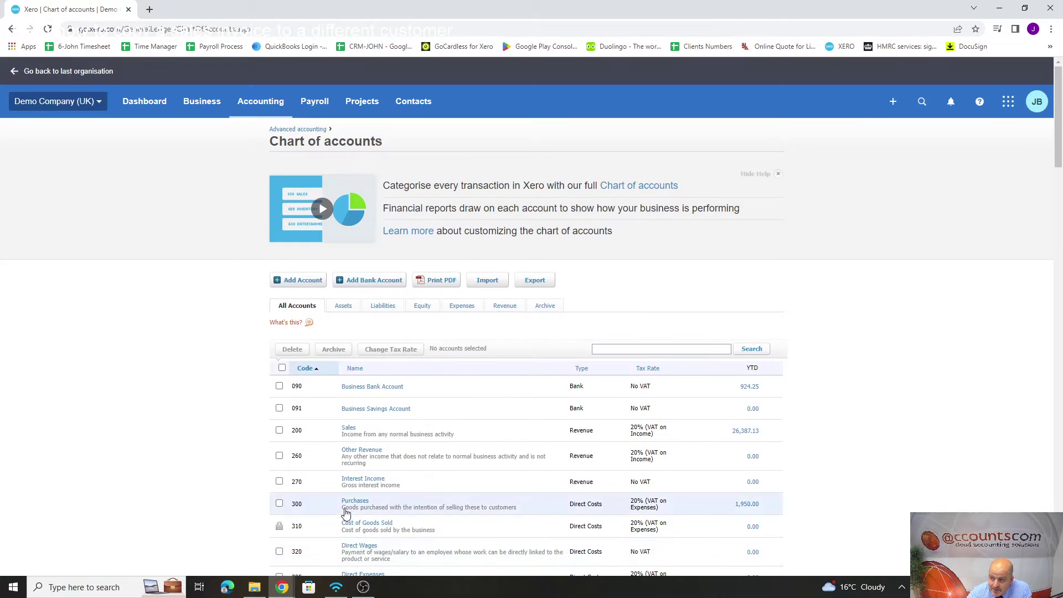
- Open the Add New Account form and browse the full account type list
{"action": "left_click", "coordinate": [299, 280]}
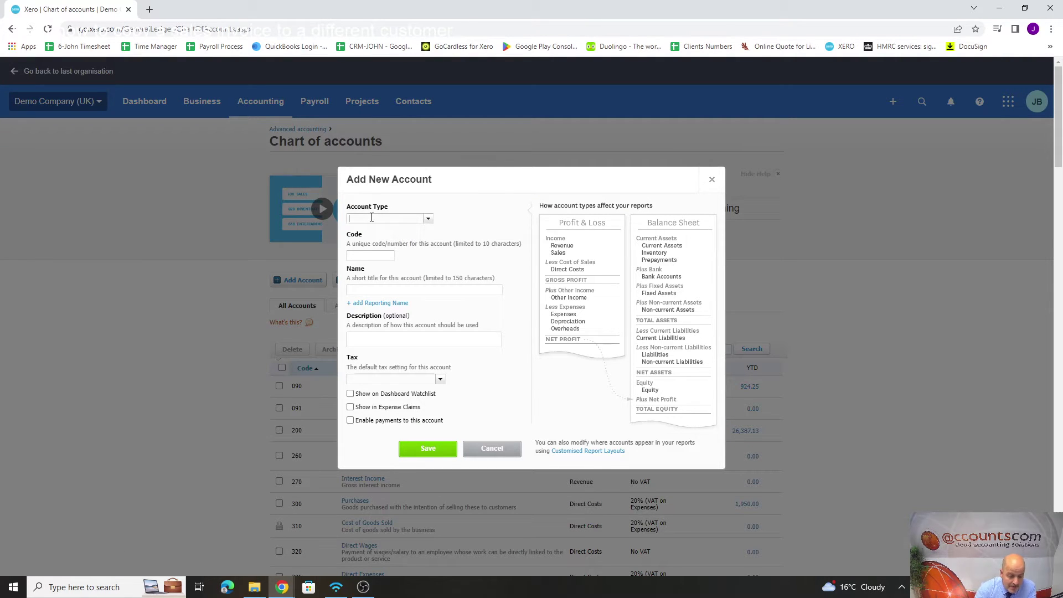
{"action": "type", "text": "e"}
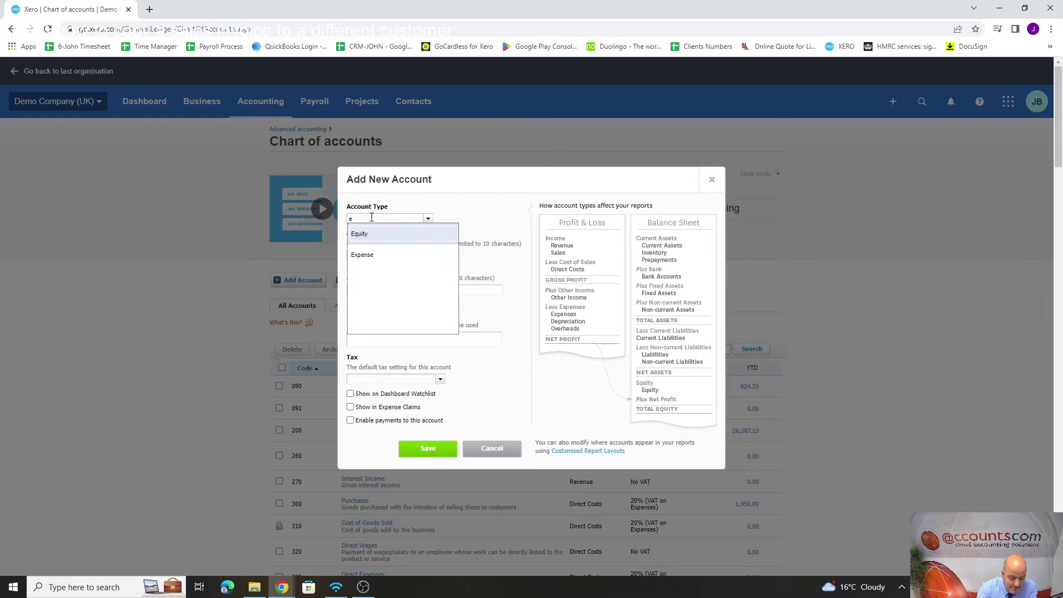
{"action": "type", "text": "xp"}
{"action": "left_click", "coordinate": [429, 221]}
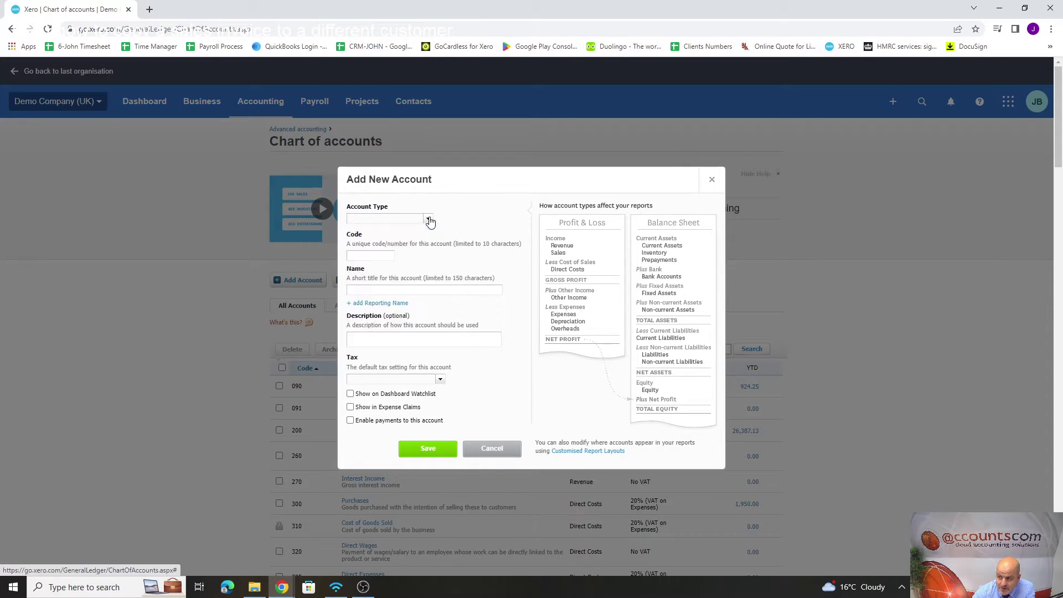
{"action": "left_click", "coordinate": [429, 221]}
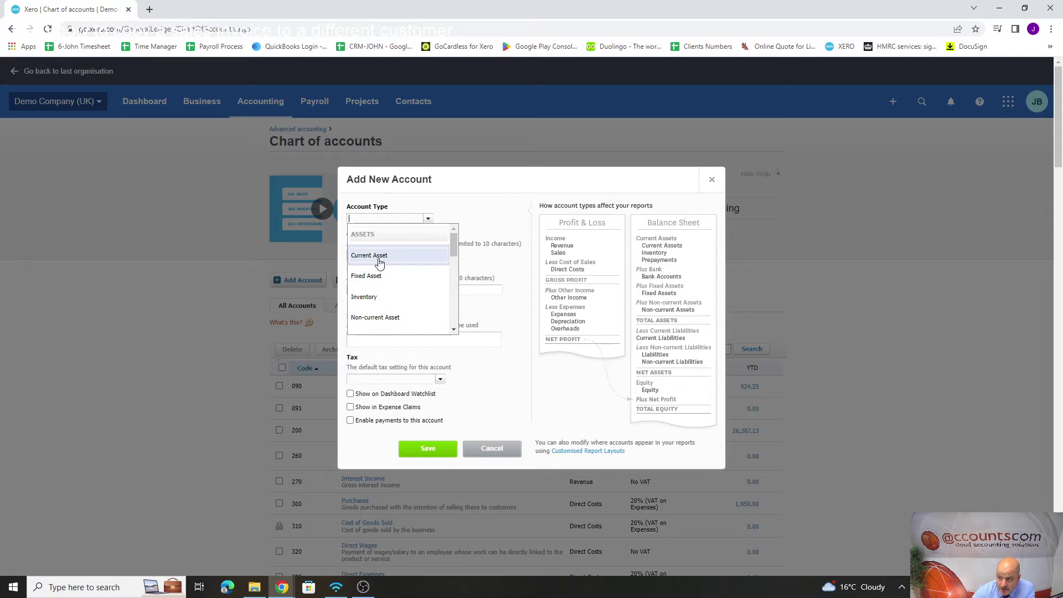
{"action": "scroll", "coordinate": [378, 299], "scroll_direction": "down", "scroll_amount": 1}
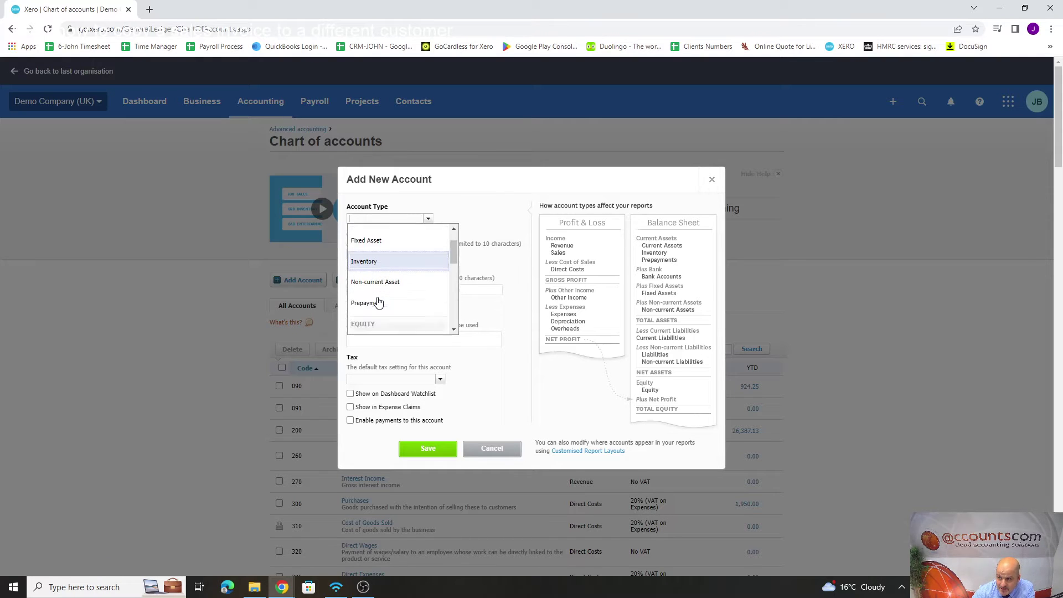
{"action": "left_click", "coordinate": [500, 207]}
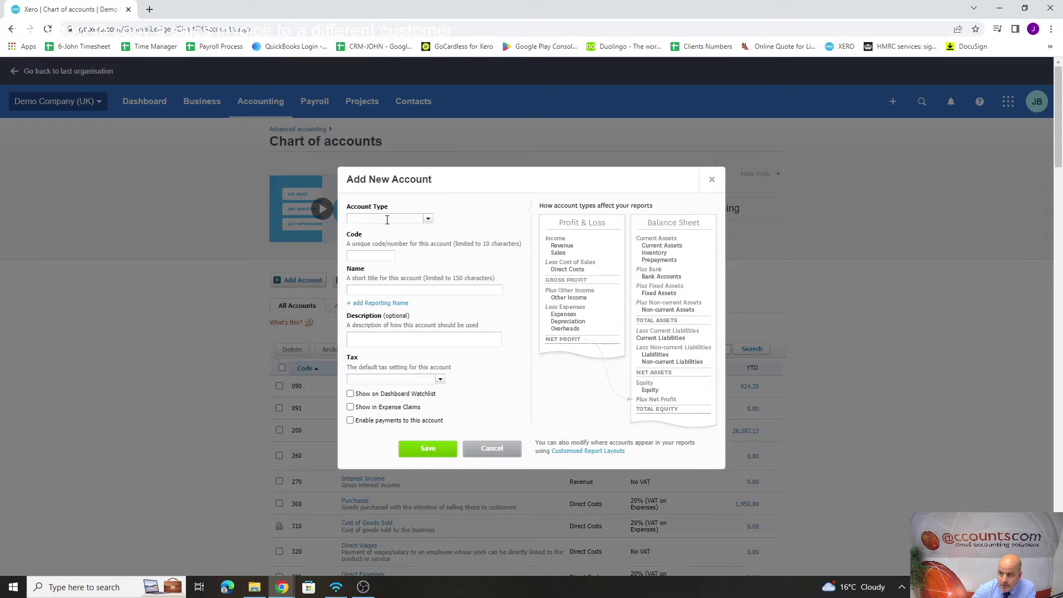
- Try filtering Account Type with 're' and 'di', then search for the expense type
{"action": "type", "text": "rev"}
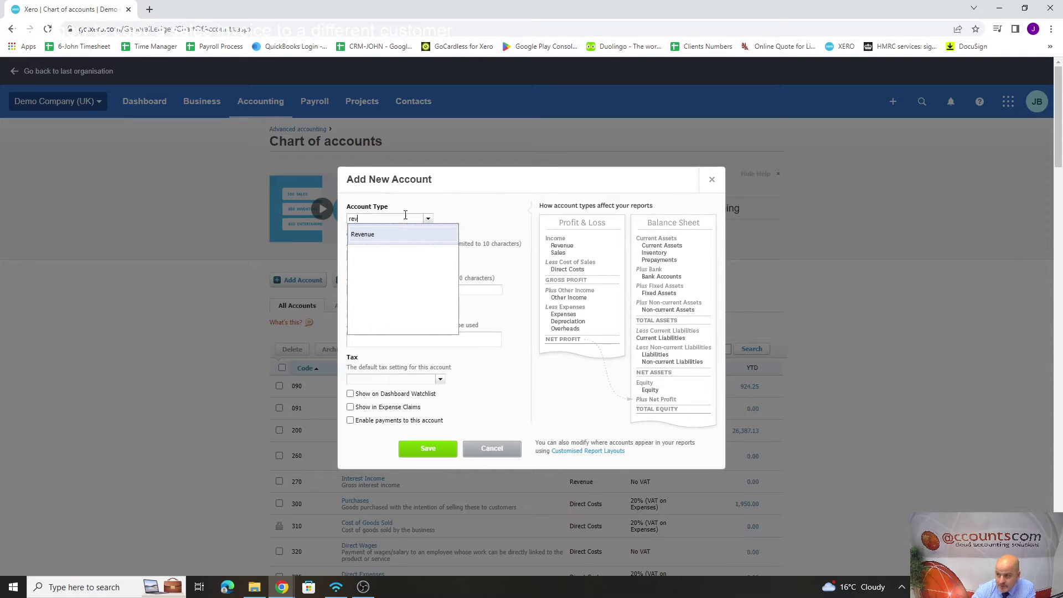
{"action": "left_click", "coordinate": [325, 220]}
{"action": "type", "text": "di"}
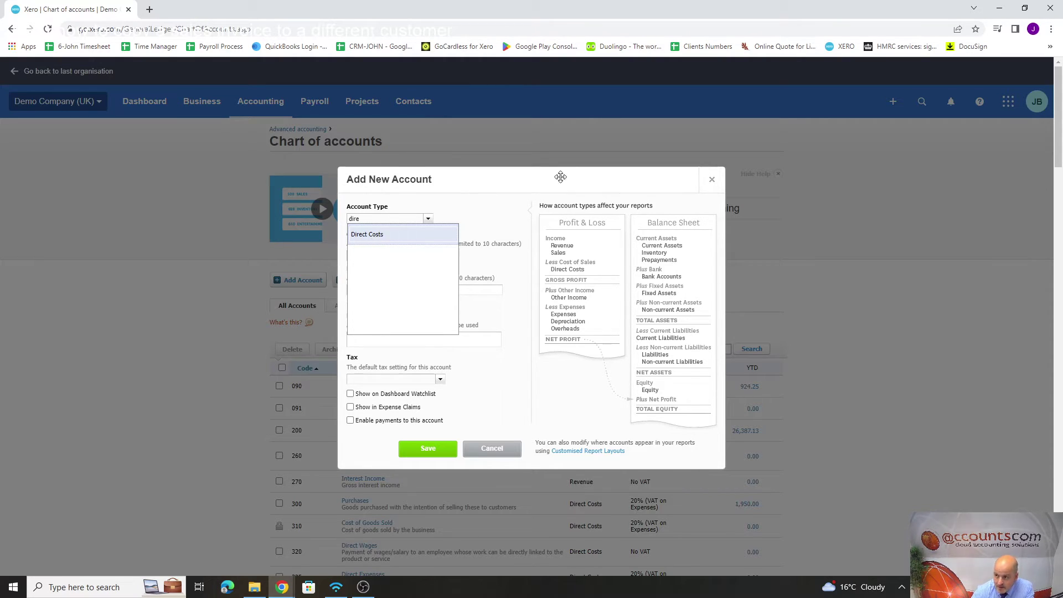
{"action": "double_click", "coordinate": [367, 219]}
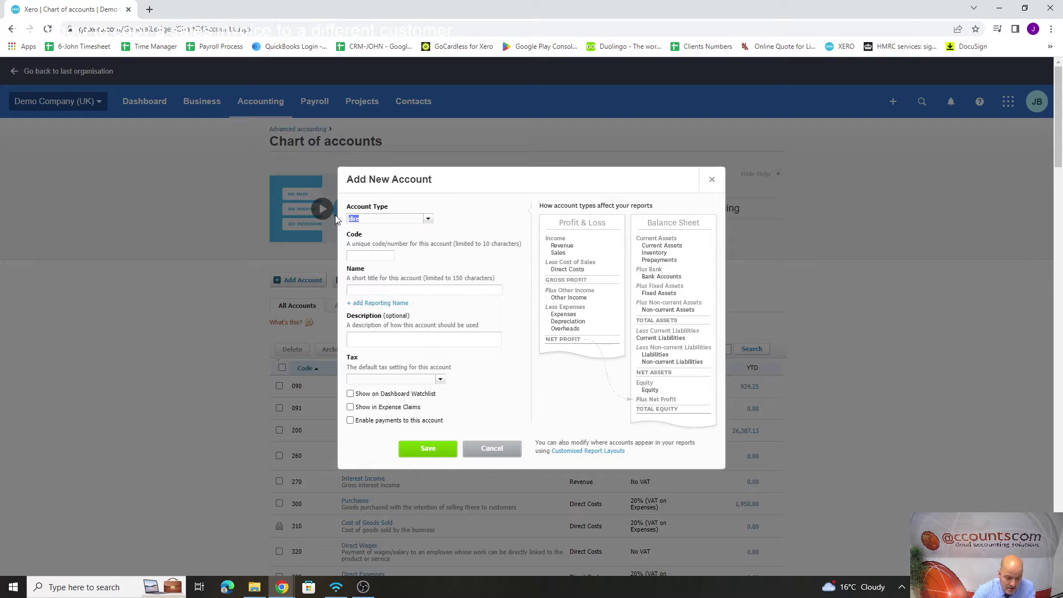
{"action": "type", "text": "exp"}
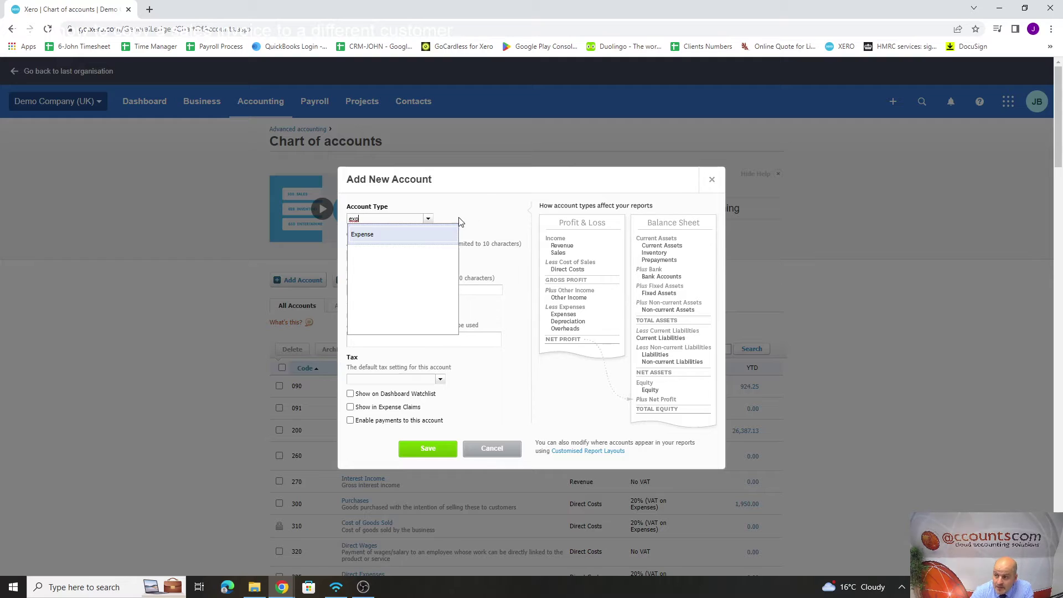
{"action": "left_click", "coordinate": [477, 181]}
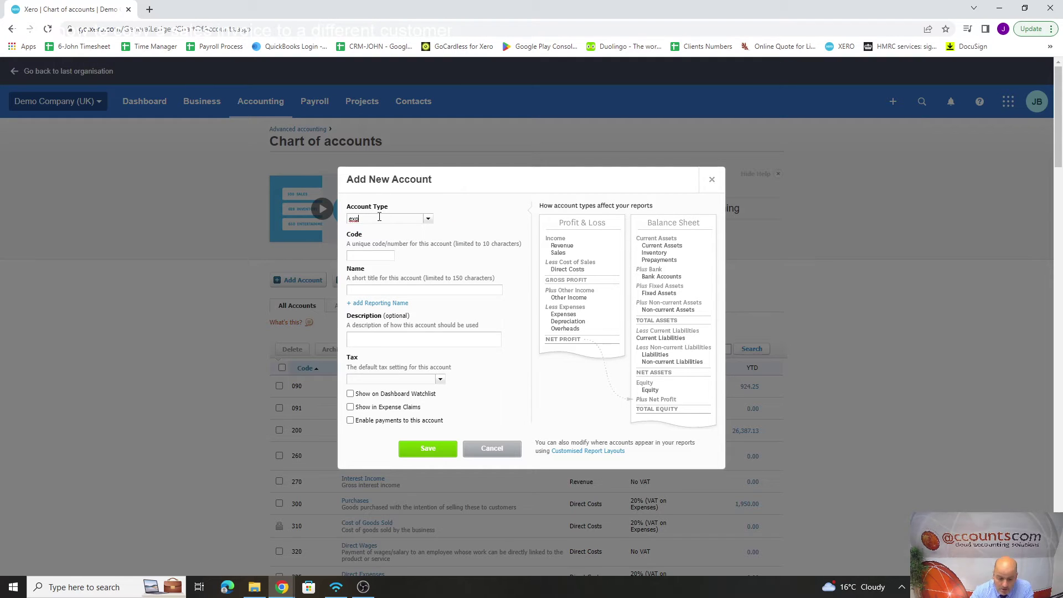
{"action": "type", "text": "s"}
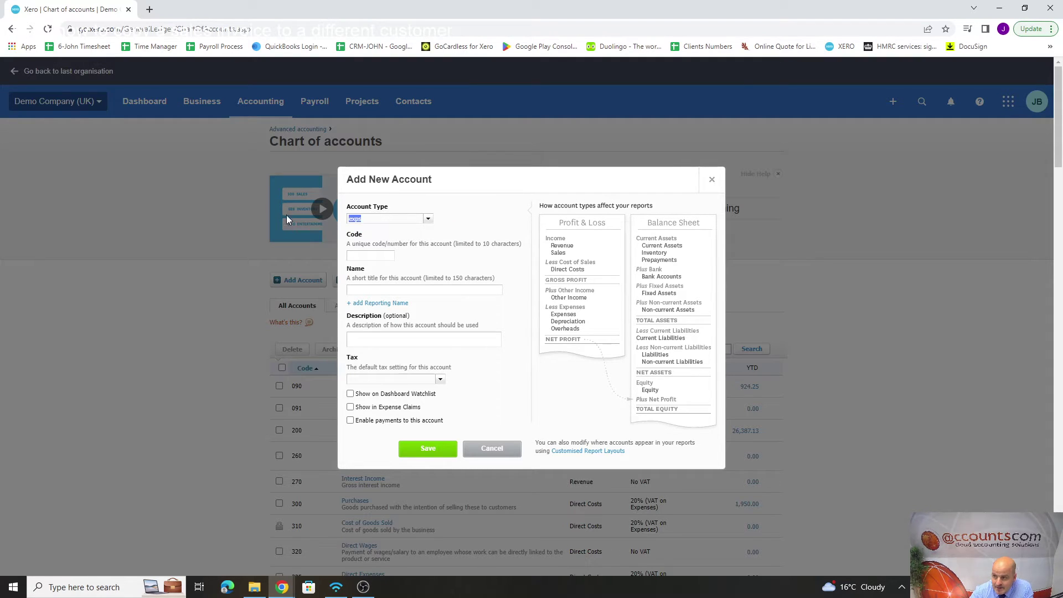
{"action": "type", "text": "e"}
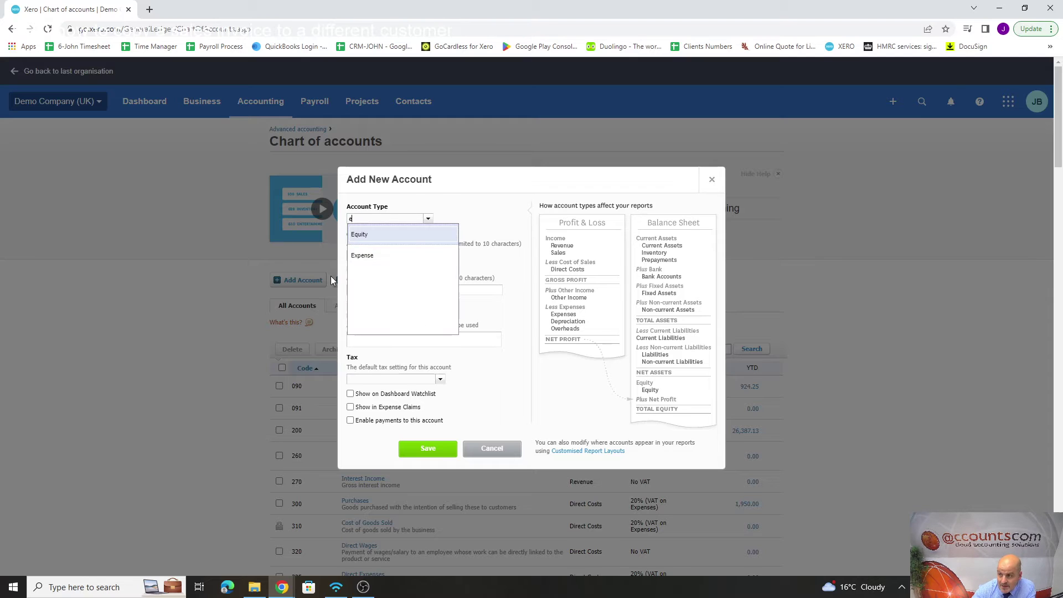
- Choose Expense as the account type and try the code 449
{"action": "left_click", "coordinate": [370, 256]}
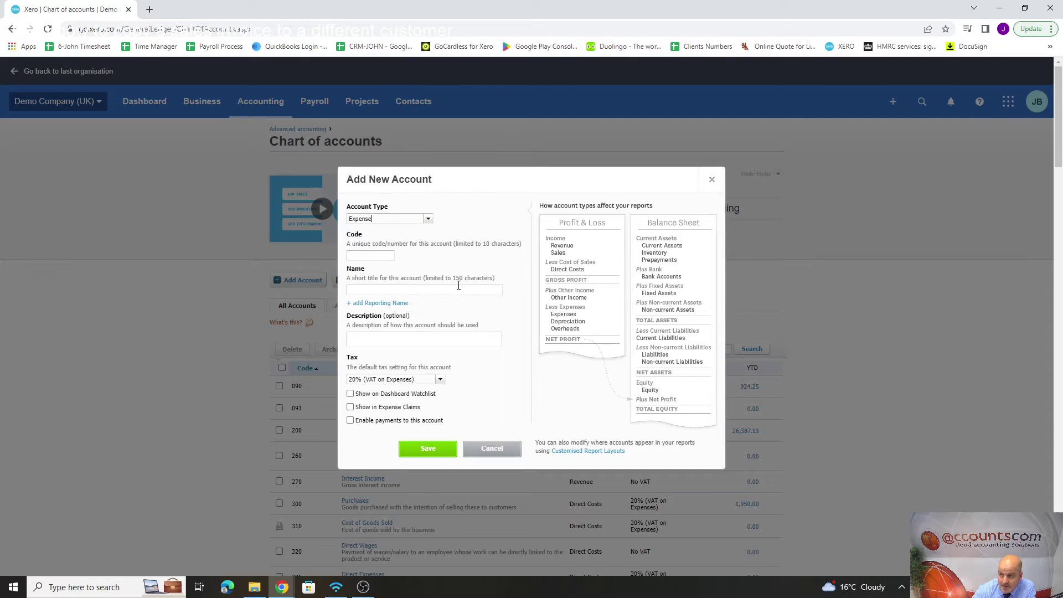
{"action": "left_click", "coordinate": [356, 254]}
{"action": "type", "text": "449"}
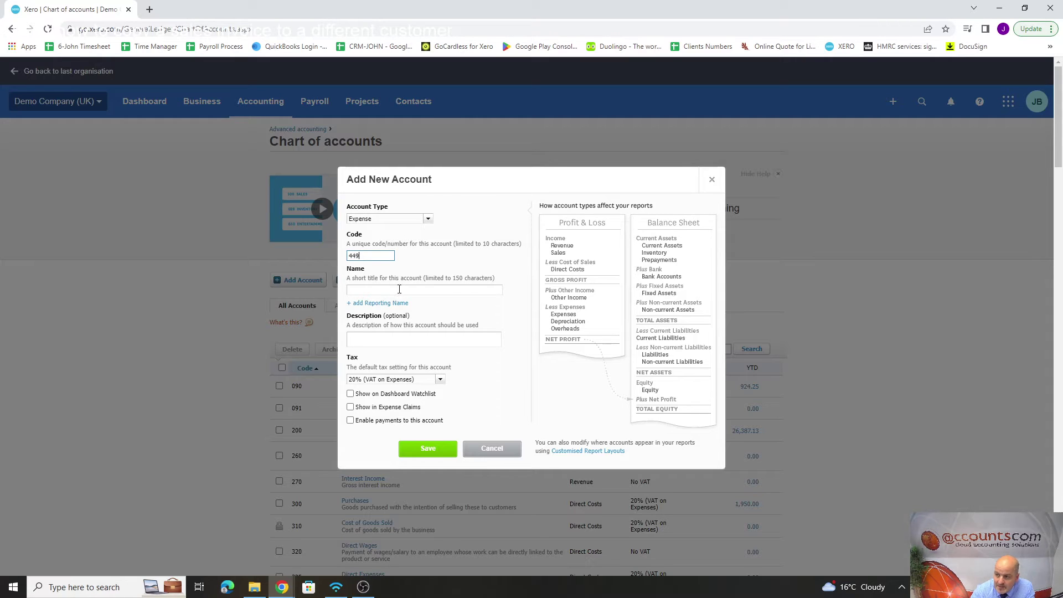
{"action": "left_click", "coordinate": [400, 289]}
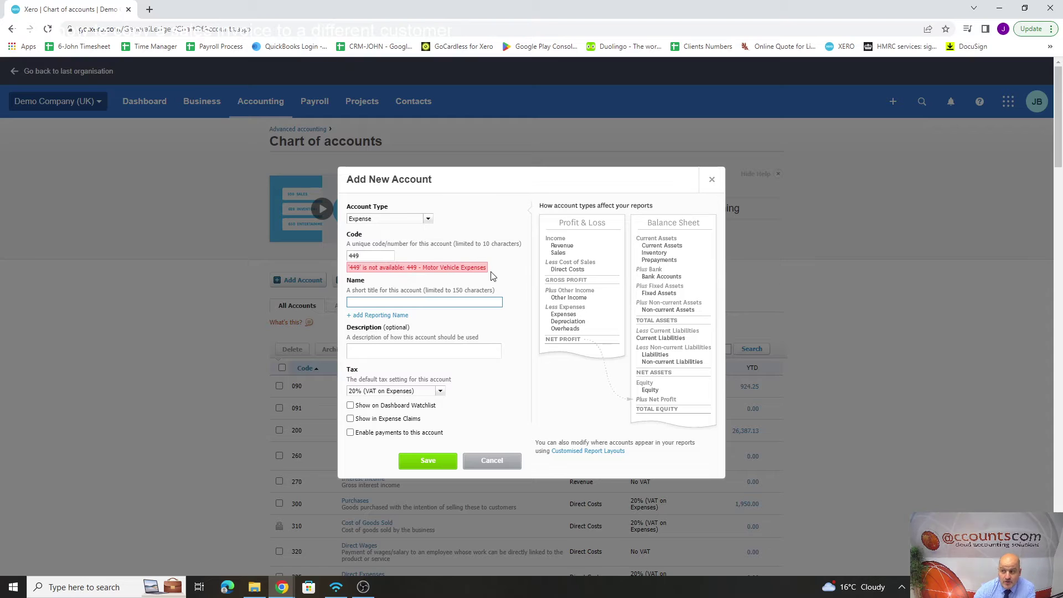
- Replace the taken code with 450 and copy the account name Parking
{"action": "double_click", "coordinate": [377, 257]}
{"action": "type", "text": "450"}
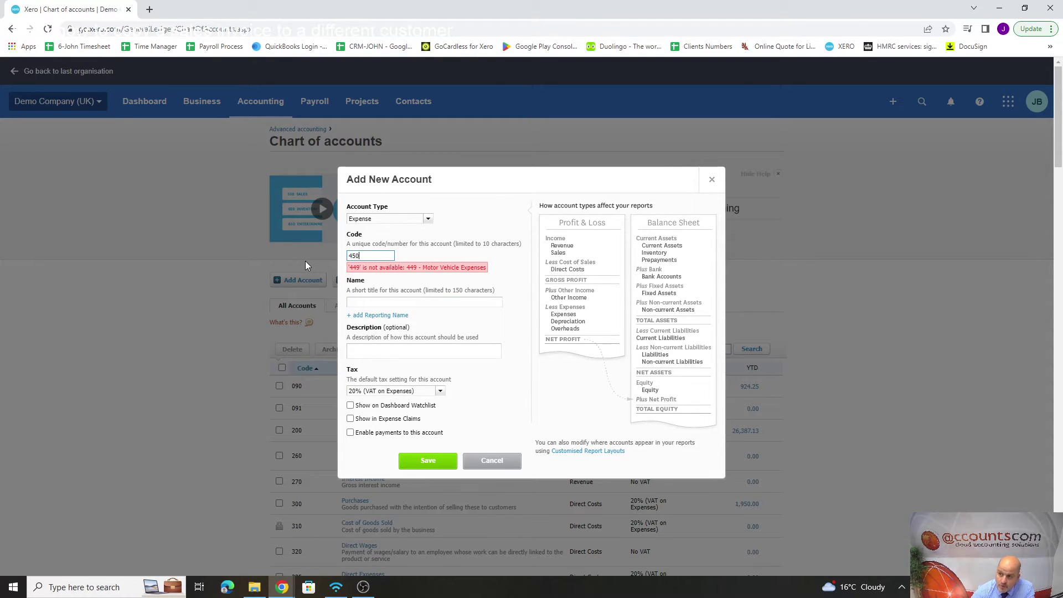
{"action": "key", "text": "Tab"}
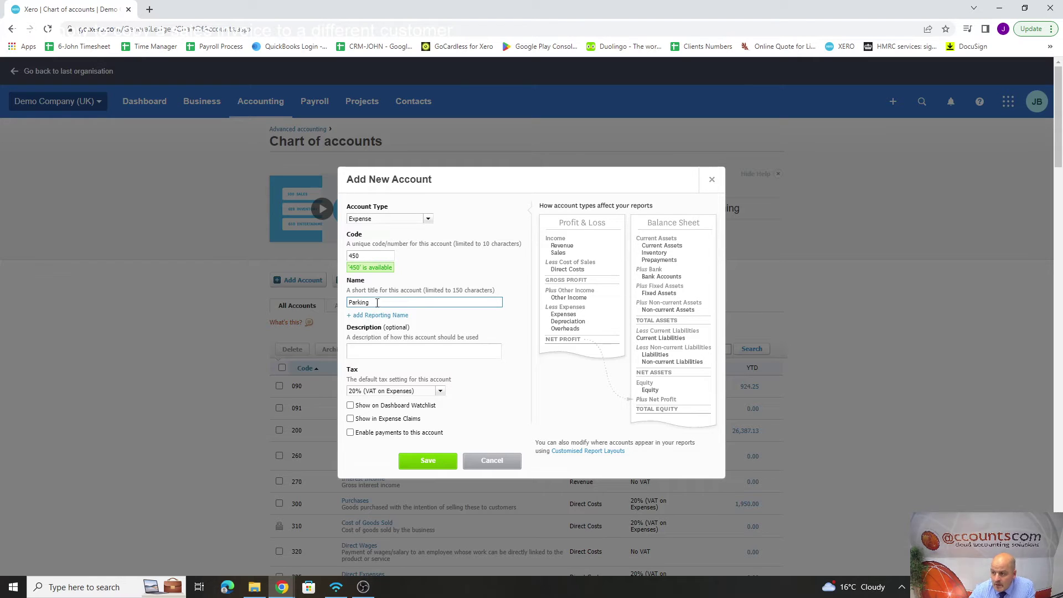
{"action": "double_click", "coordinate": [360, 301]}
{"action": "right_click", "coordinate": [360, 301]}
{"action": "left_click", "coordinate": [390, 342]}
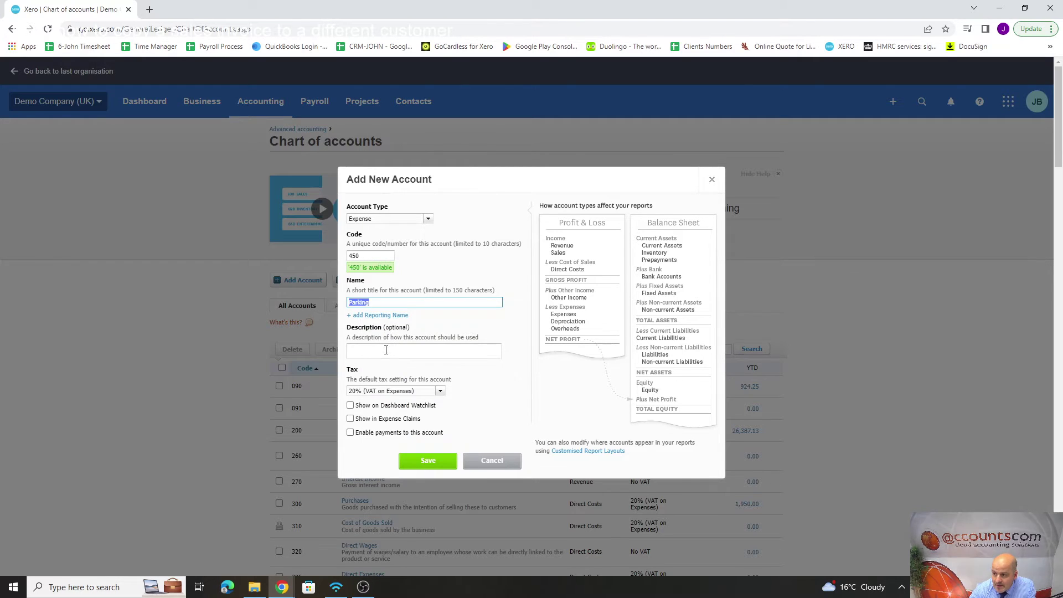
- Paste Parking into the account's Description field
{"action": "left_click", "coordinate": [370, 354]}
{"action": "right_click", "coordinate": [370, 355]}
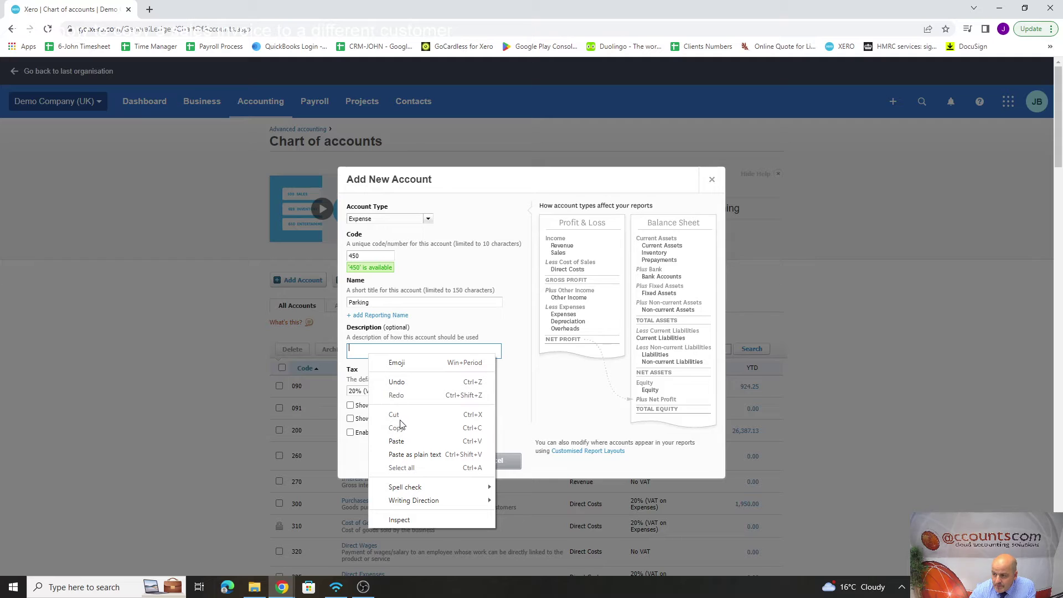
{"action": "left_click", "coordinate": [396, 441]}
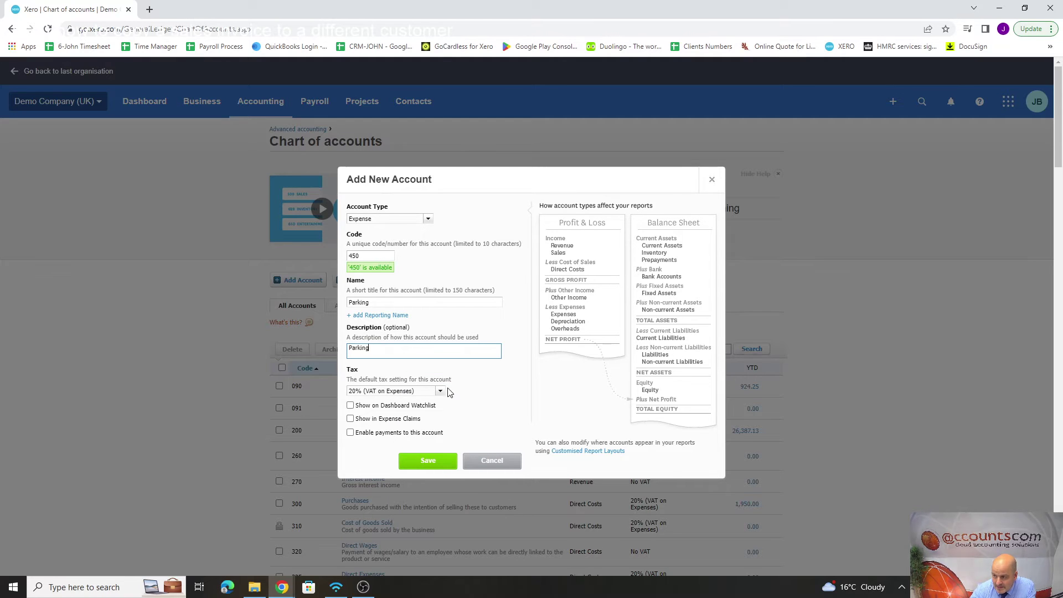
- Review the tax rate options and keep 20% (VAT on Expenses)
{"action": "left_click", "coordinate": [440, 391]}
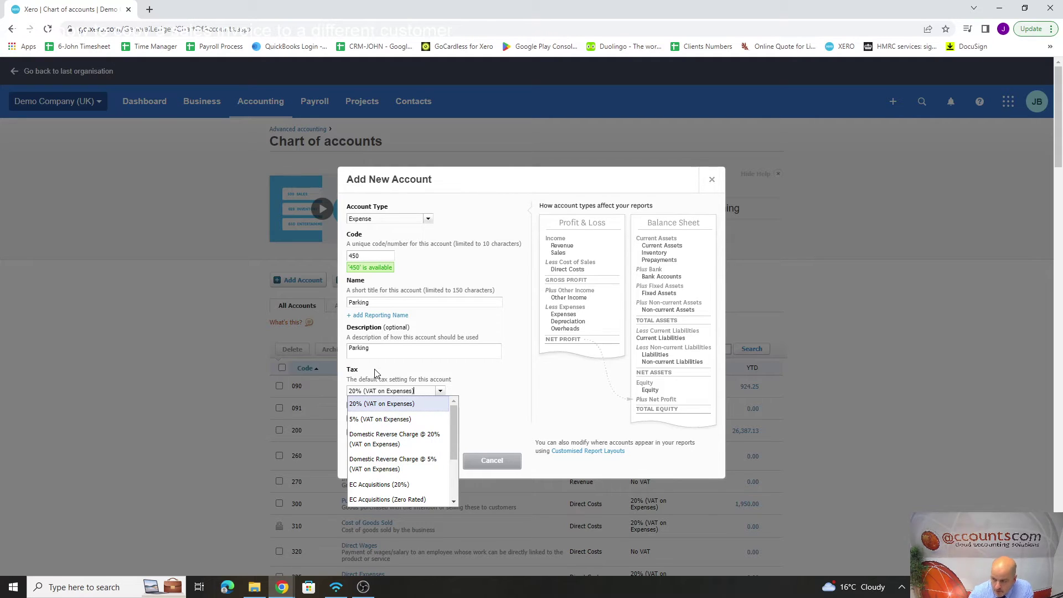
{"action": "left_click", "coordinate": [492, 380]}
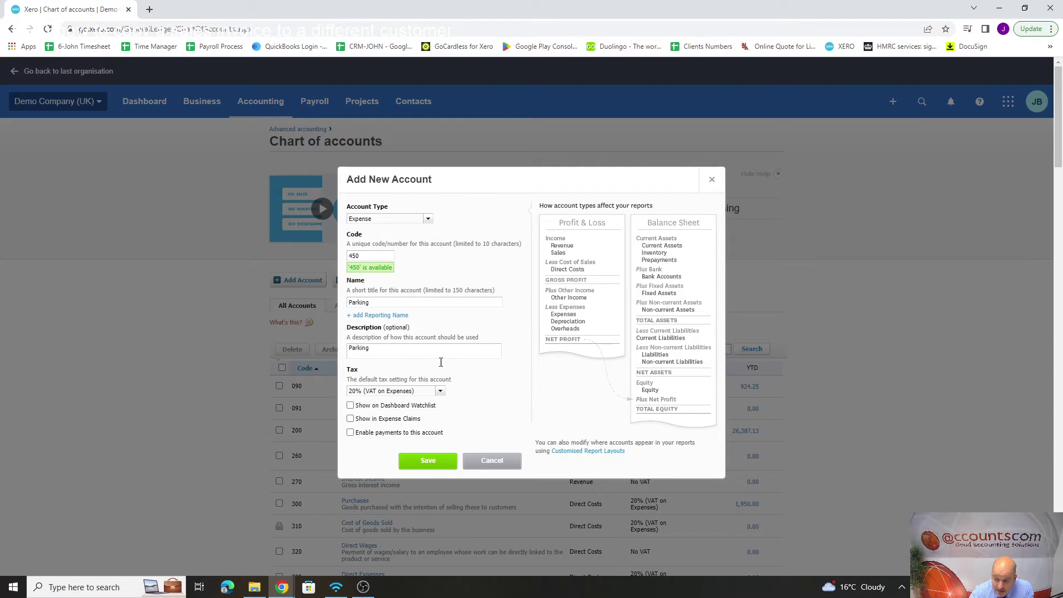
{"action": "left_click", "coordinate": [440, 391]}
{"action": "scroll", "coordinate": [437, 414], "scroll_direction": "down", "scroll_amount": 5}
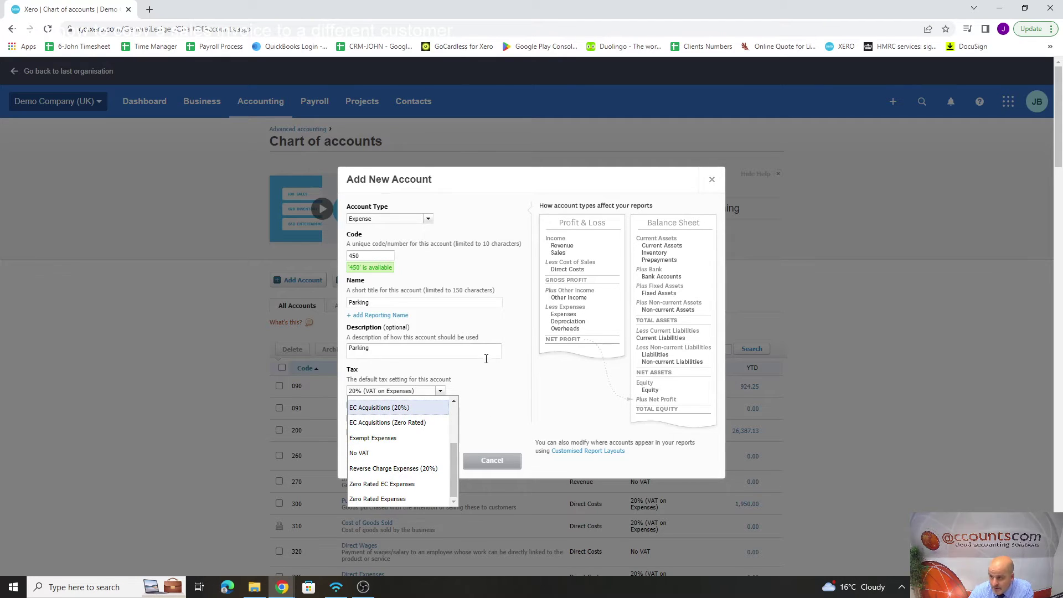
{"action": "left_click", "coordinate": [489, 390]}
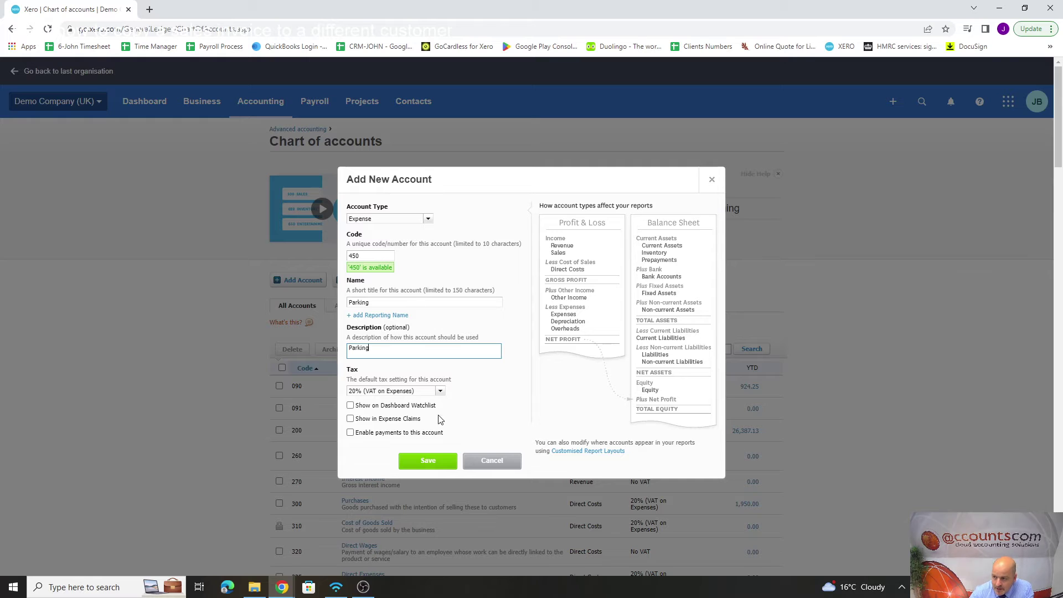
- Save account 450 Parking and check it in the chart of accounts list
{"action": "left_click", "coordinate": [429, 460]}
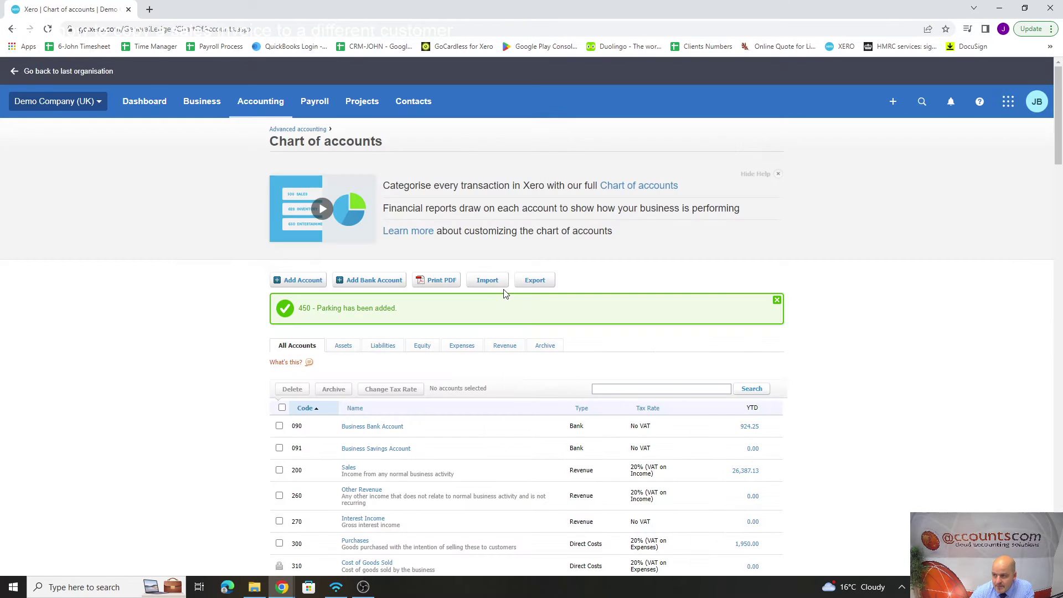
{"action": "scroll", "coordinate": [398, 358], "scroll_direction": "down", "scroll_amount": 10}
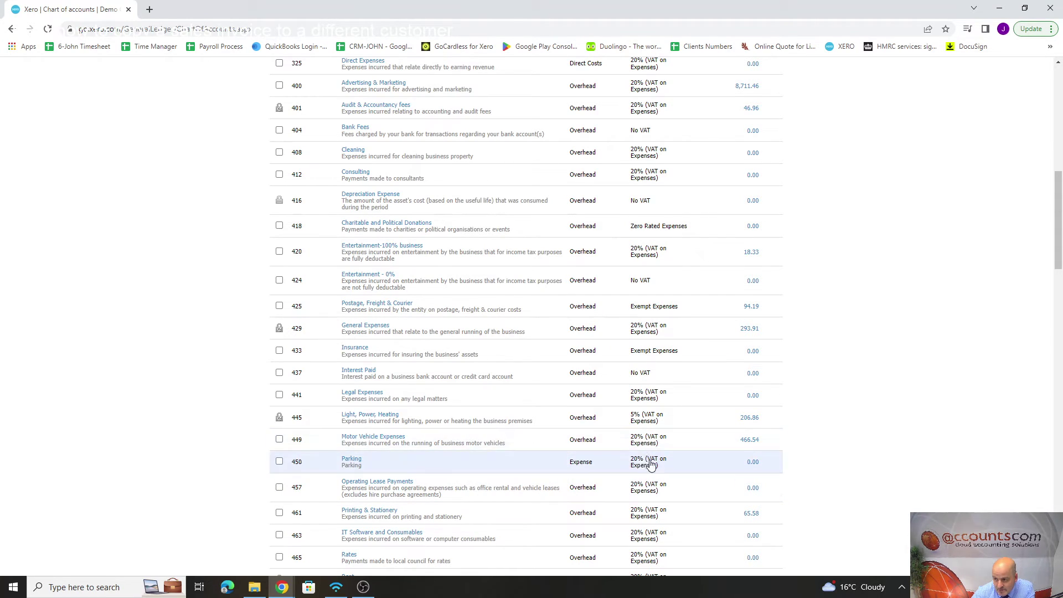
{"action": "scroll", "coordinate": [649, 464], "scroll_direction": "up", "scroll_amount": 10}
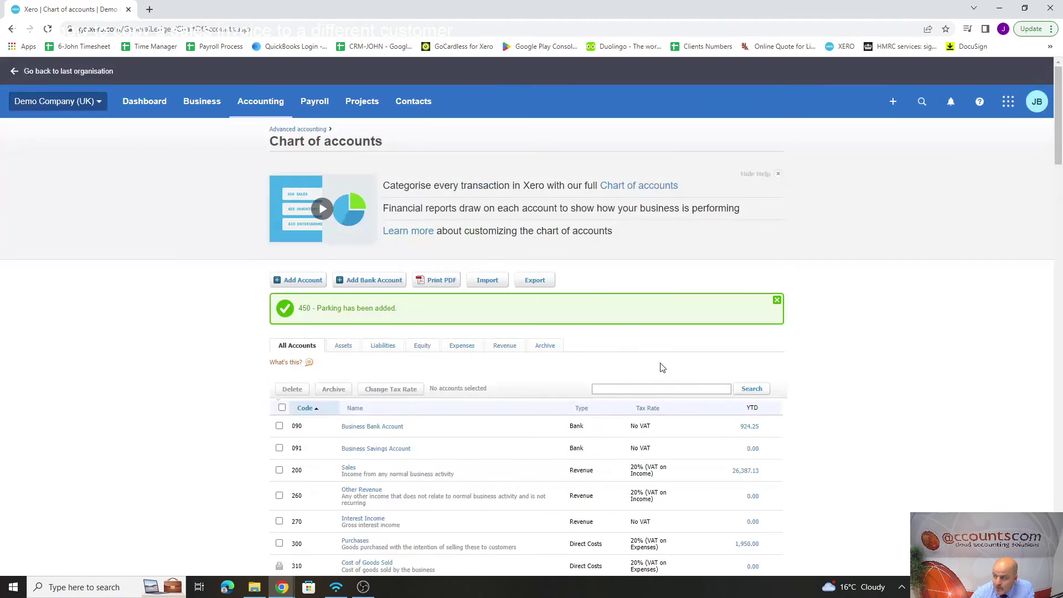
- Start a new bill and fill the first line's description and quantity 1
{"action": "left_click", "coordinate": [893, 102]}
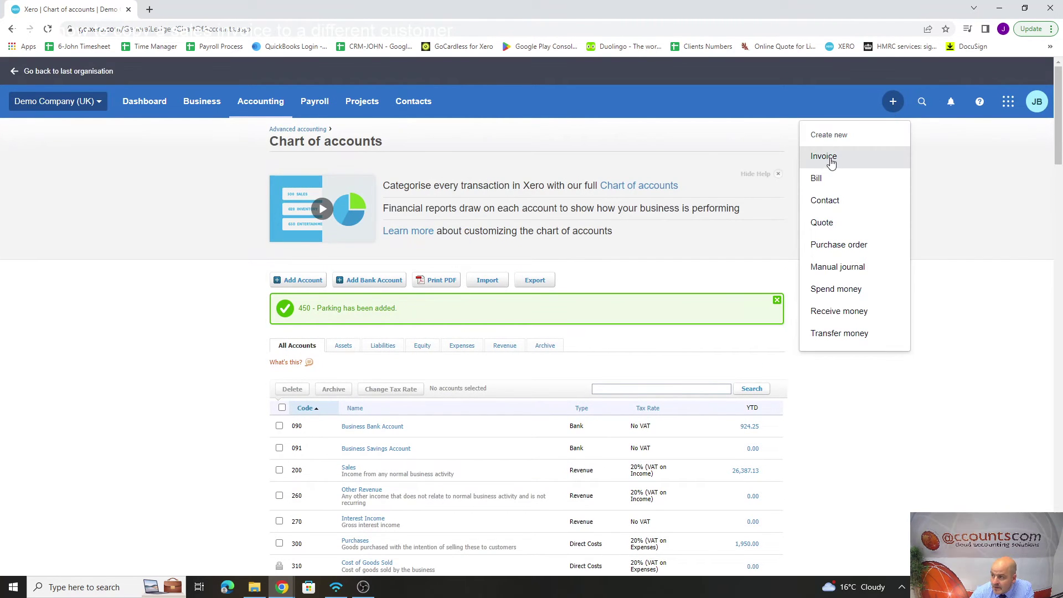
{"action": "left_click", "coordinate": [819, 178]}
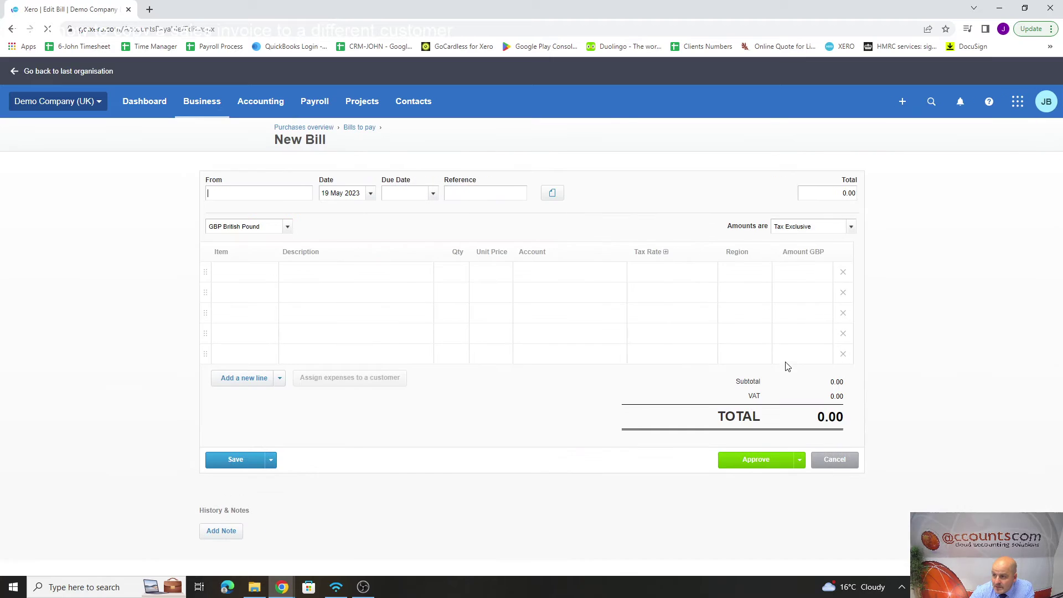
{"action": "left_click", "coordinate": [359, 269]}
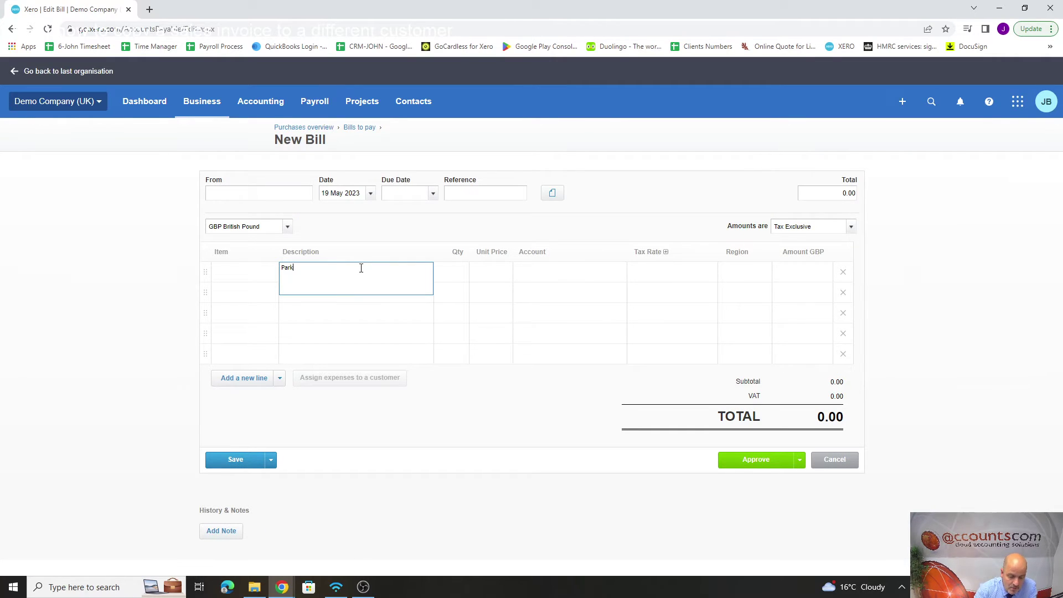
{"action": "left_click", "coordinate": [456, 279]}
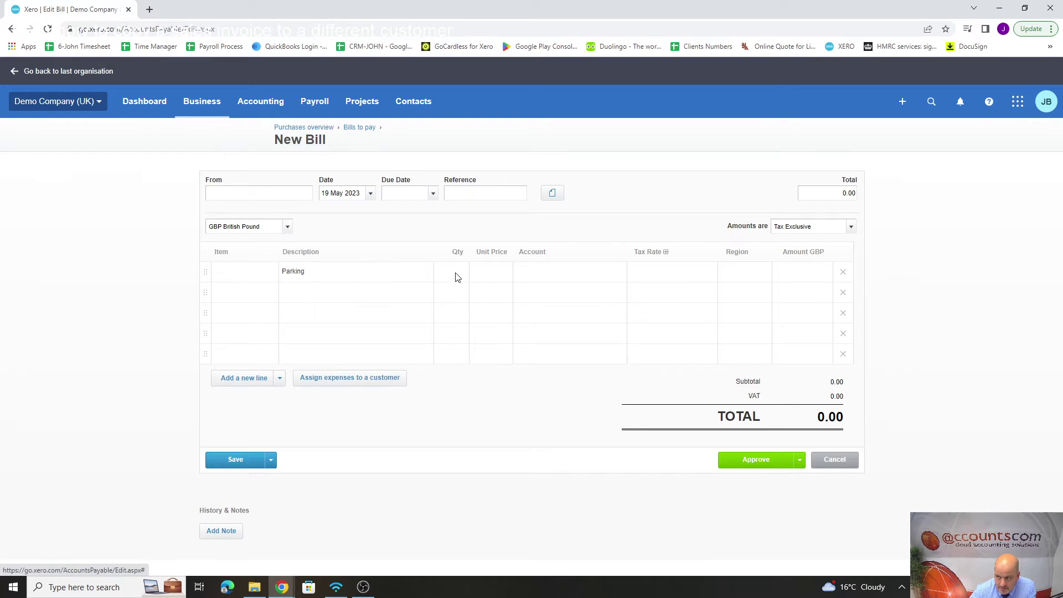
{"action": "type", "text": "1"}
{"action": "left_click", "coordinate": [494, 273]}
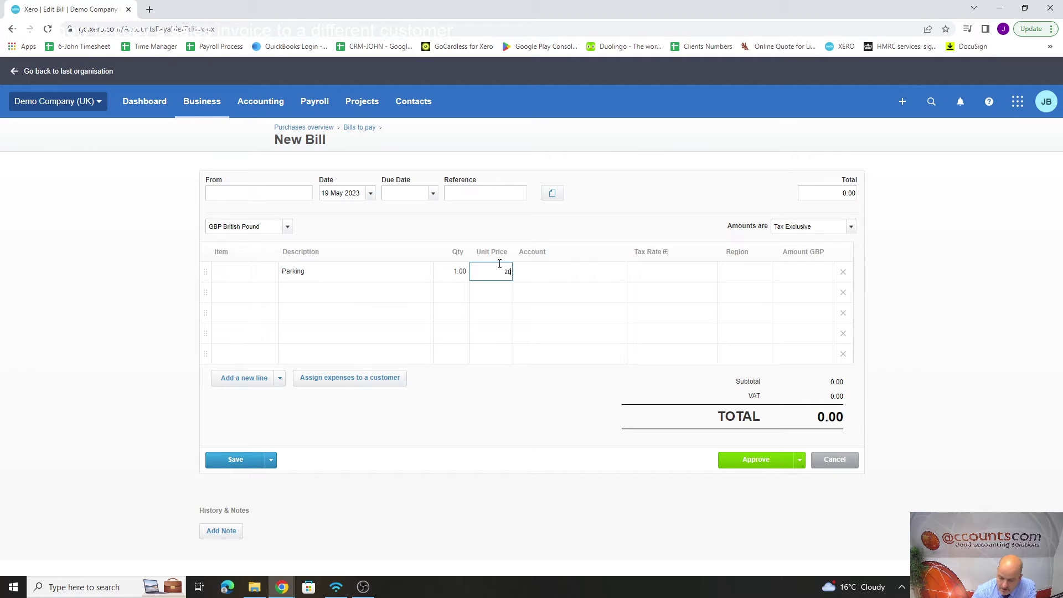
{"action": "left_click", "coordinate": [568, 272]}
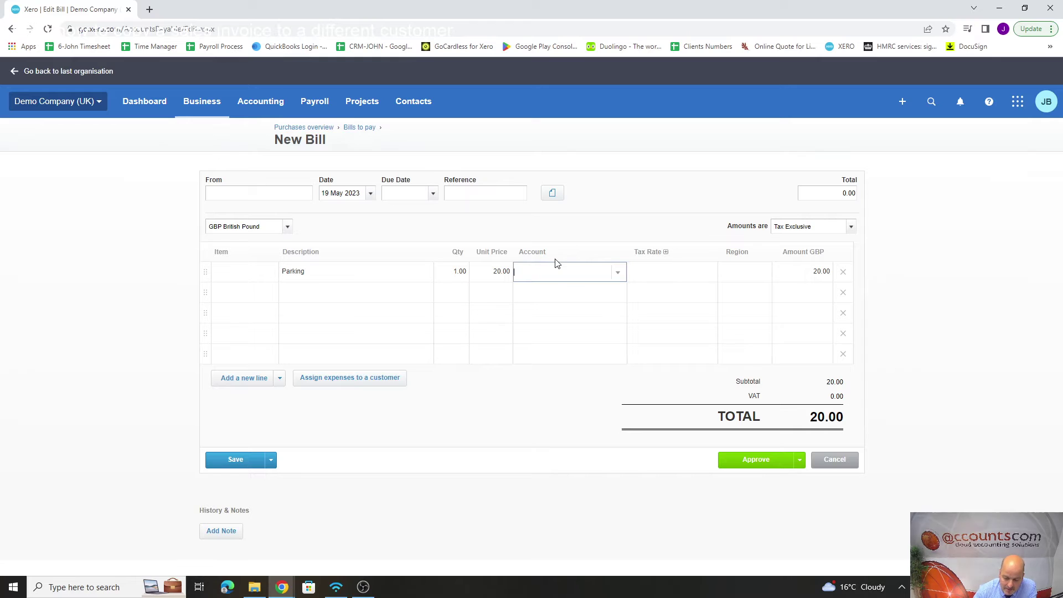
- Set the line's account to 450 - Parking, finally picking it by searching 'par'
{"action": "type", "text": "449"}
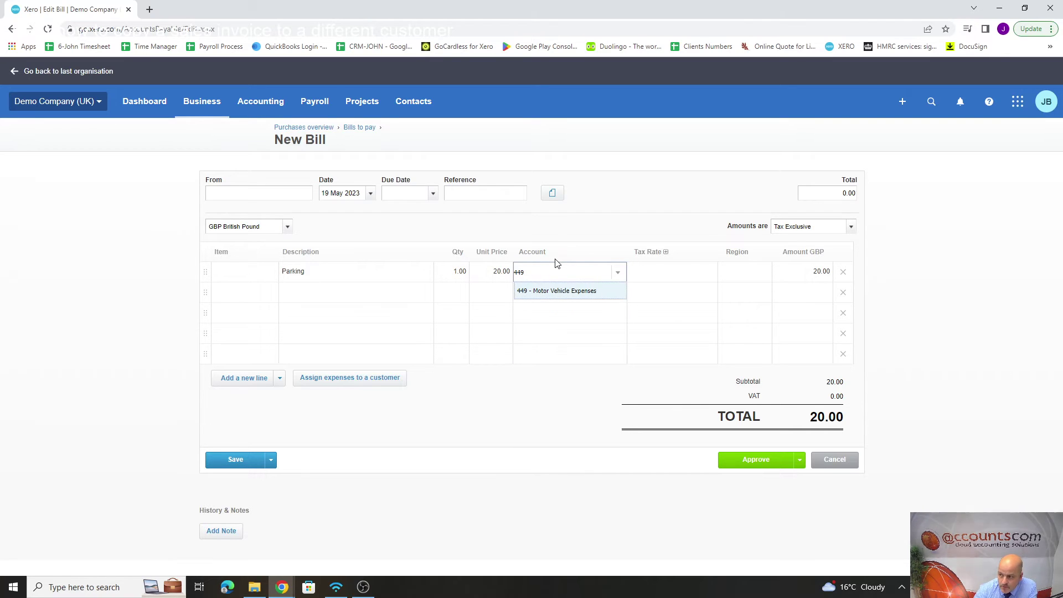
{"action": "key", "text": "BackSpace"}
{"action": "type", "text": "50"}
{"action": "key", "text": "Tab"}
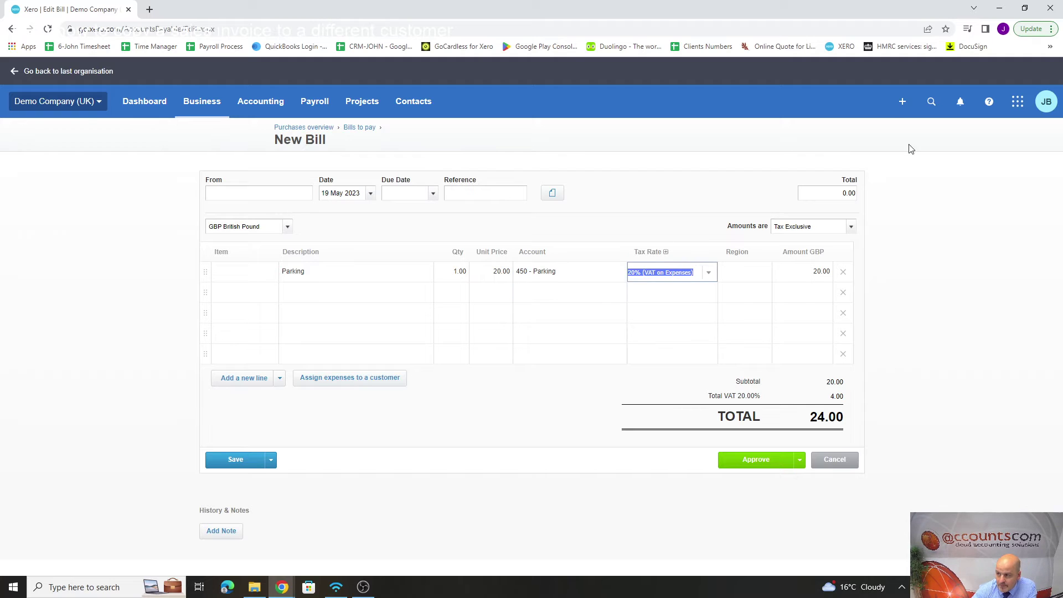
{"action": "left_click", "coordinate": [515, 272]}
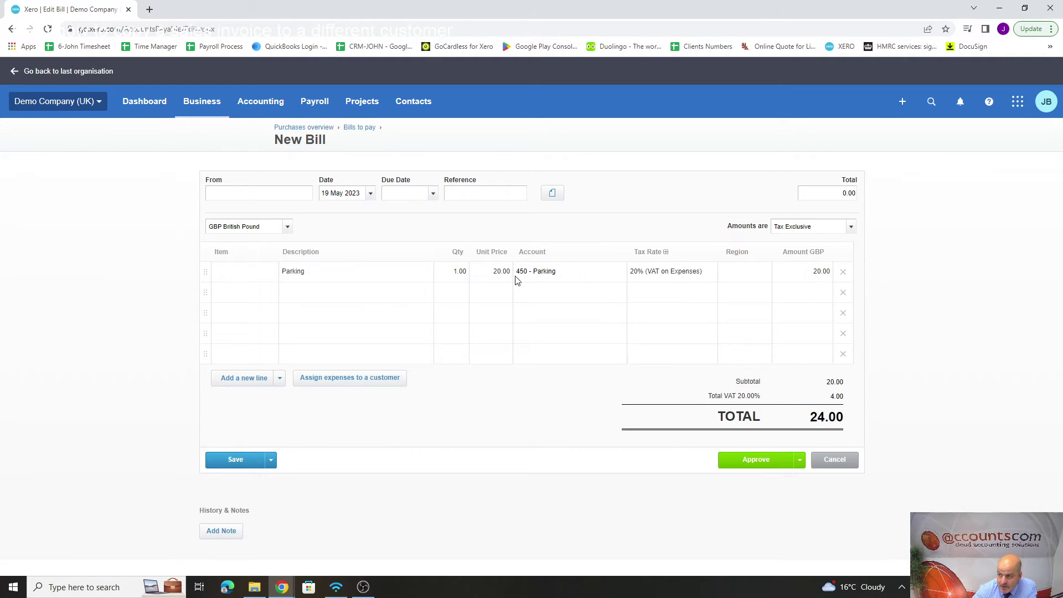
{"action": "left_click", "coordinate": [547, 272]}
{"action": "type", "text": "450"}
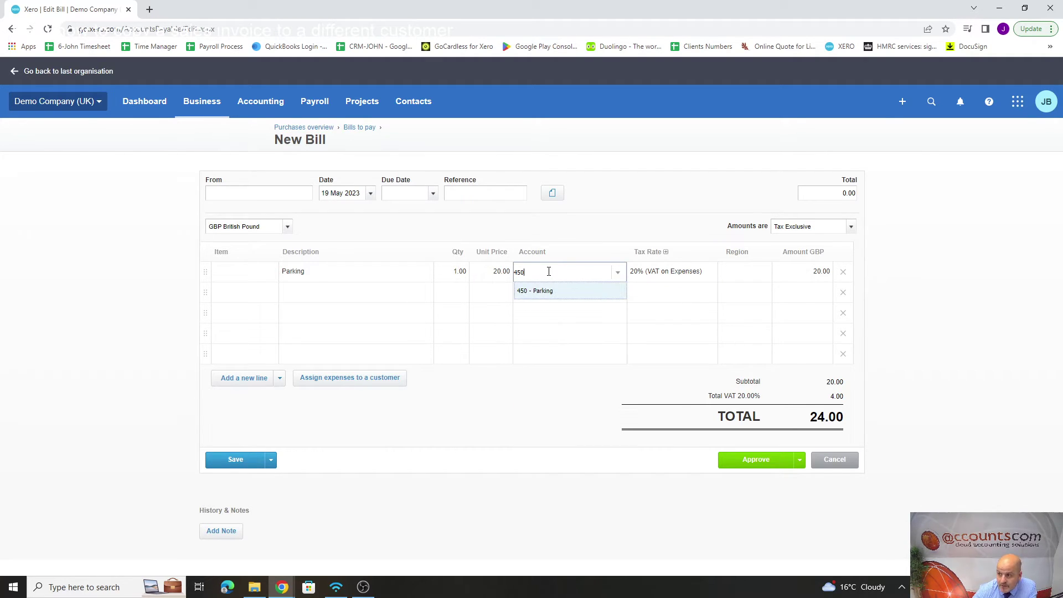
{"action": "key", "text": "BackSpace"}
{"action": "key", "text": "BackSpace"}
{"action": "key", "text": "BackSpace"}
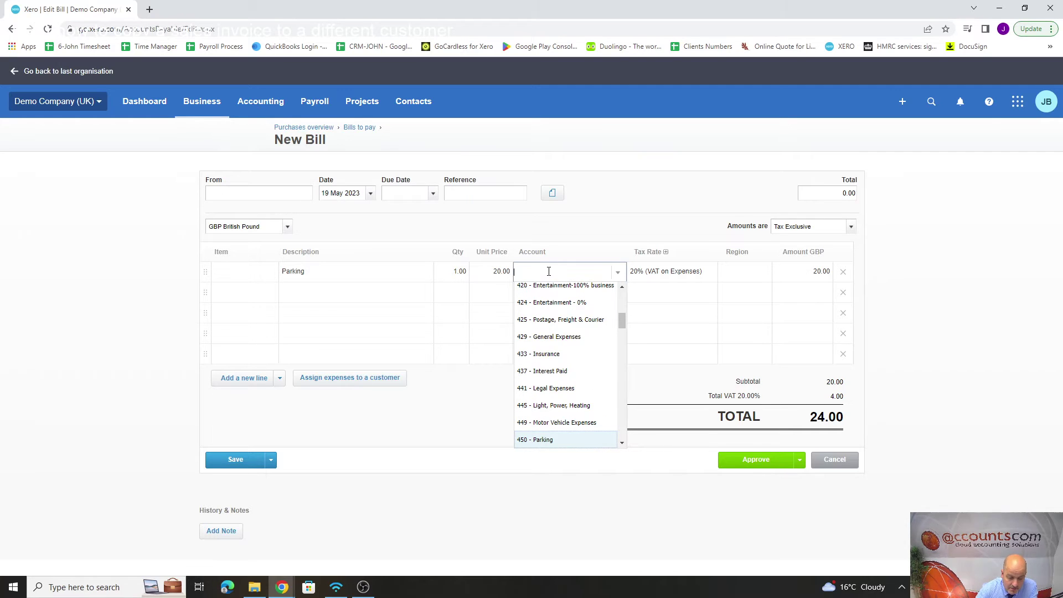
{"action": "type", "text": "park"}
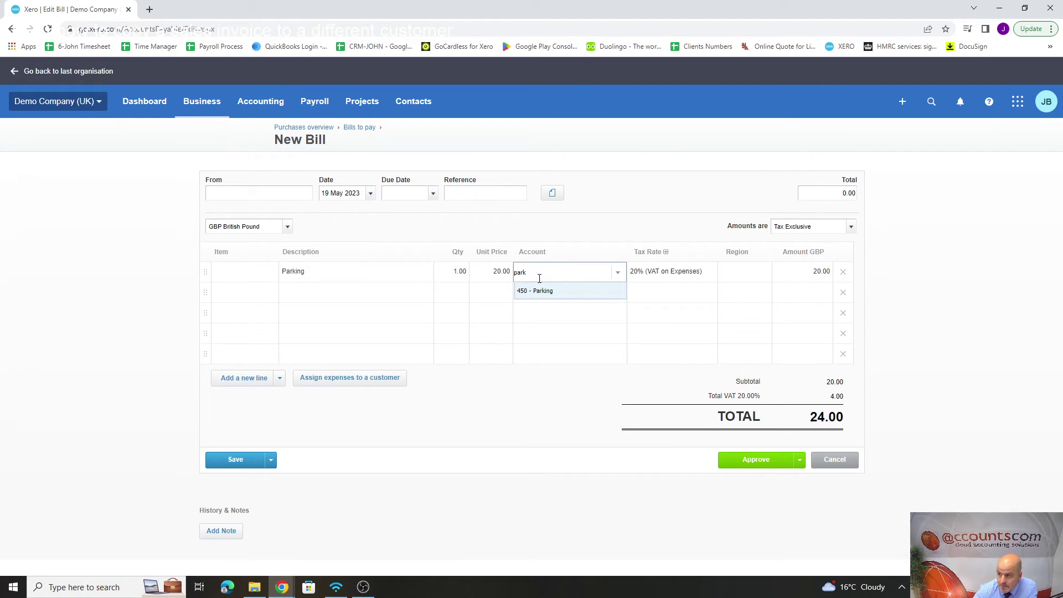
{"action": "left_click", "coordinate": [551, 298]}
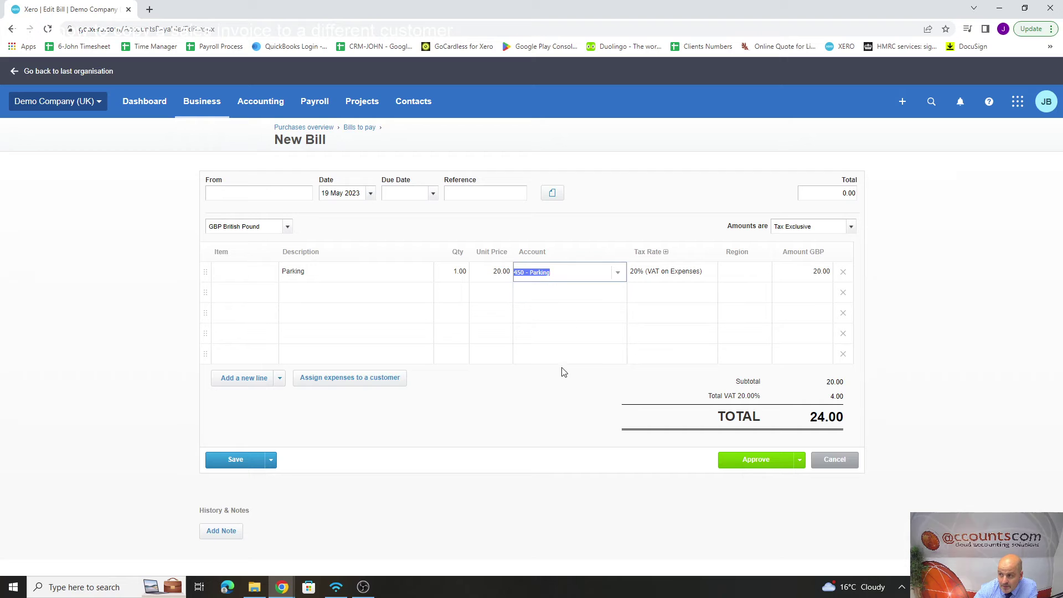
- Switch the line's tax to No VAT and back to 20% (VAT on Expenses), then discard the bill
{"action": "left_click", "coordinate": [689, 274]}
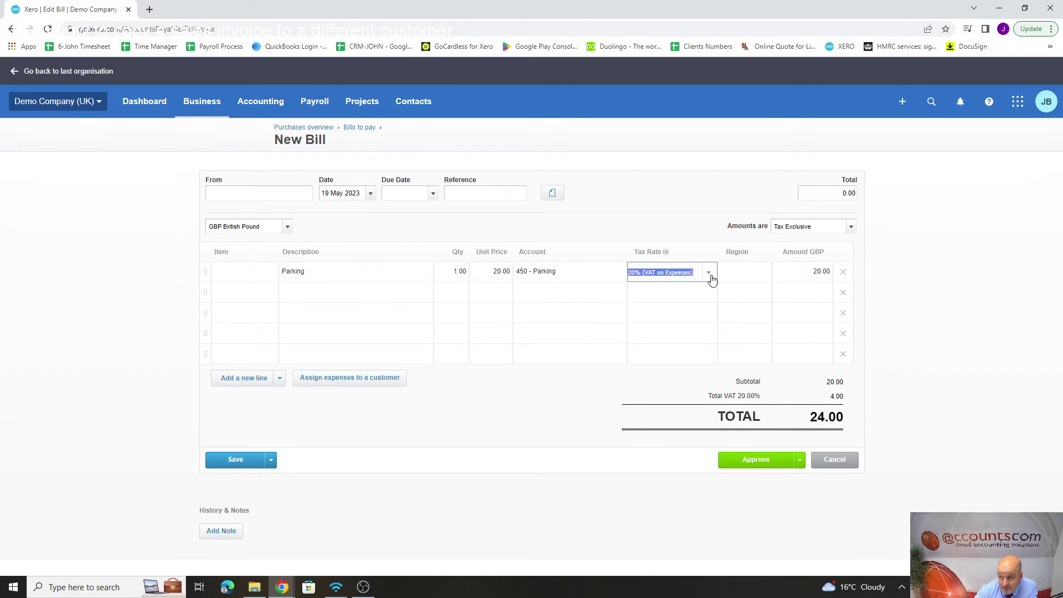
{"action": "left_click", "coordinate": [709, 274]}
{"action": "scroll", "coordinate": [667, 404], "scroll_direction": "down", "scroll_amount": 2}
{"action": "left_click", "coordinate": [665, 393]}
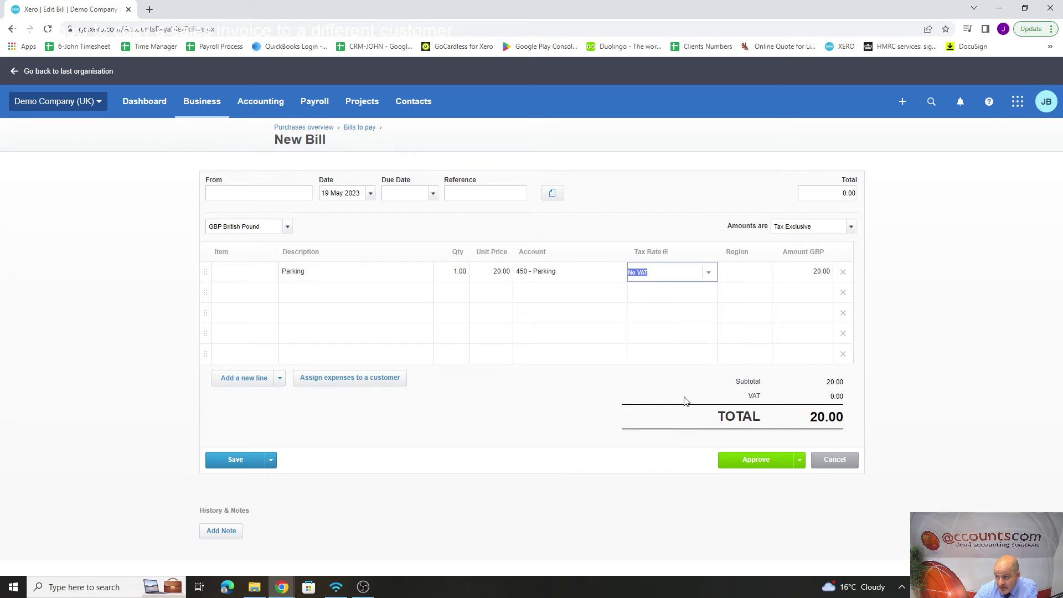
{"action": "left_click", "coordinate": [709, 272]}
{"action": "left_click", "coordinate": [736, 277]}
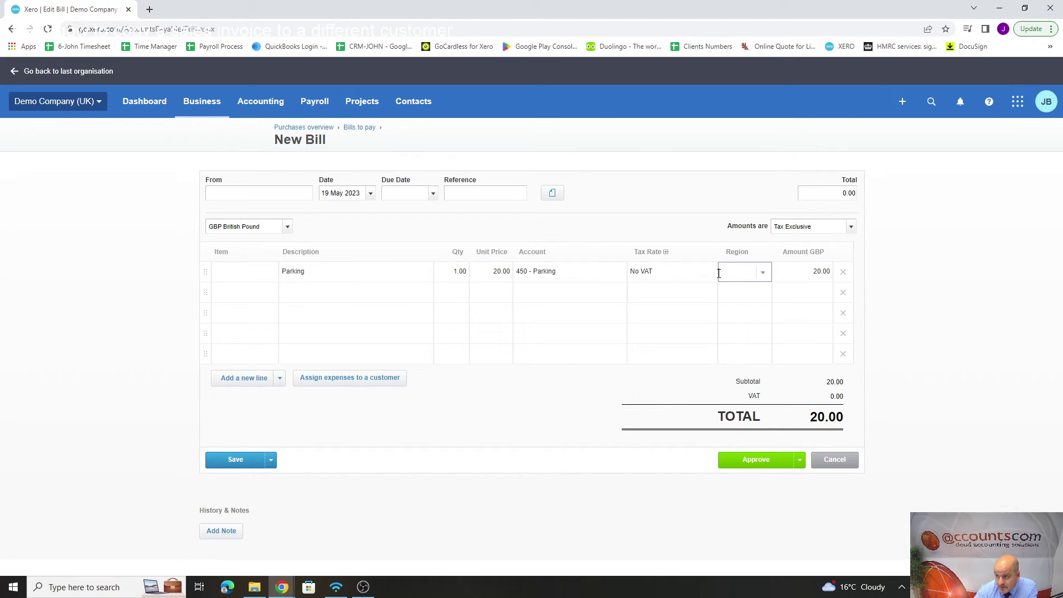
{"action": "left_click", "coordinate": [696, 273]}
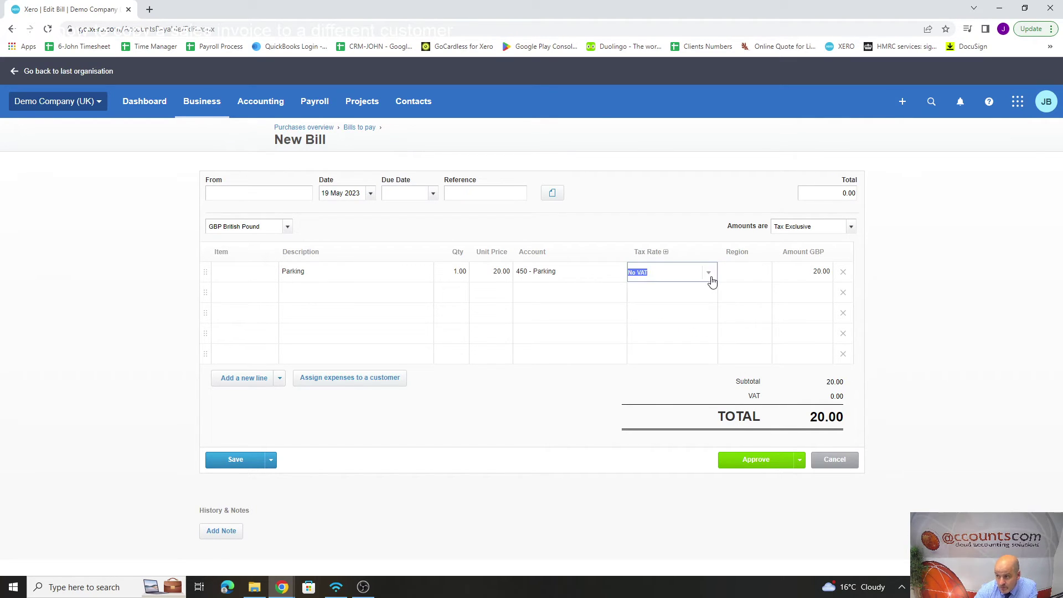
{"action": "left_click", "coordinate": [708, 277]}
{"action": "left_click", "coordinate": [680, 311]}
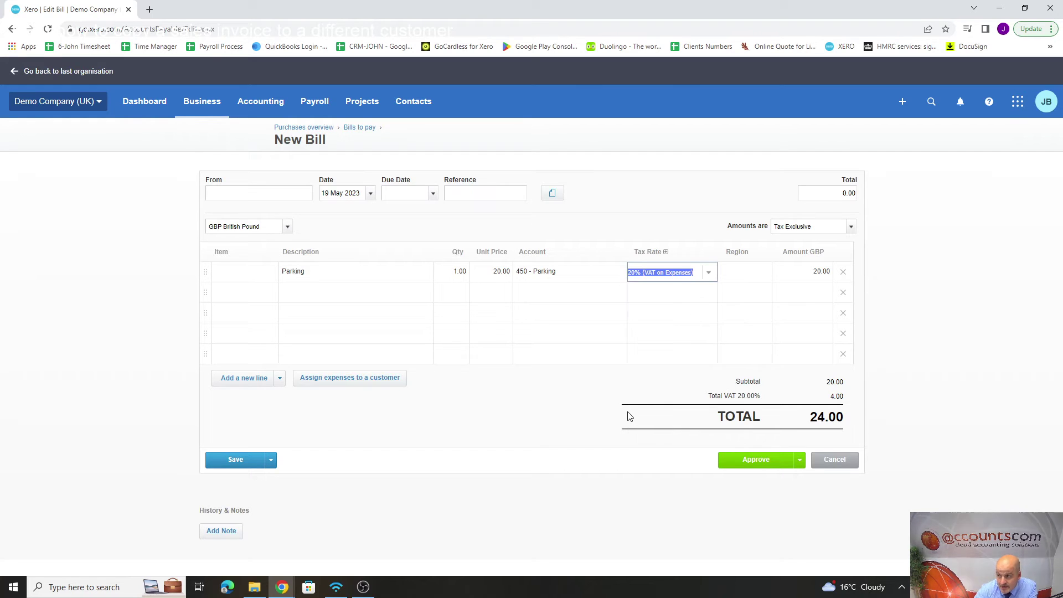
{"action": "left_click", "coordinate": [834, 461]}
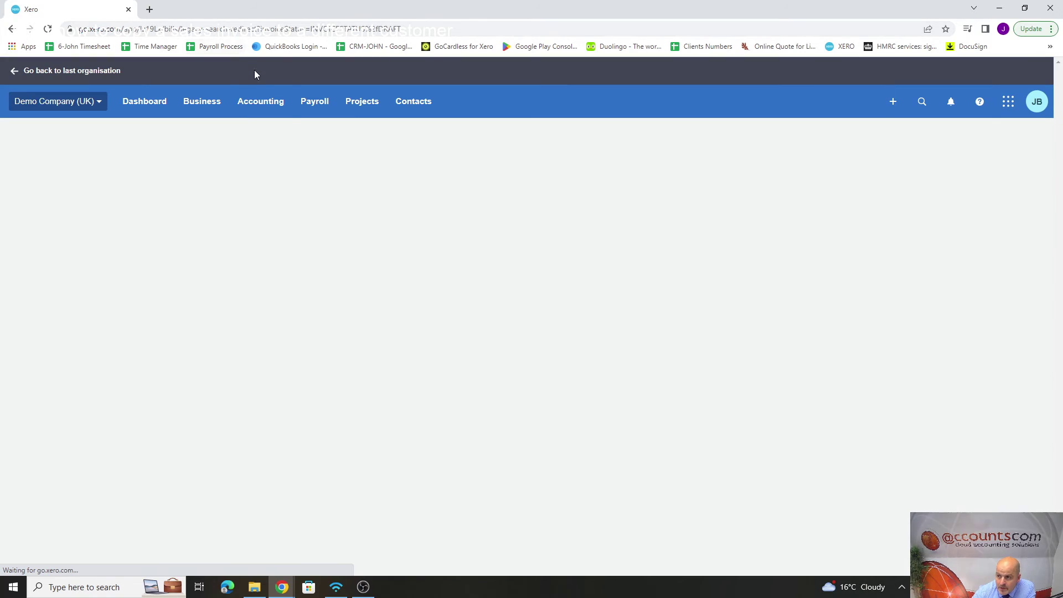
- Return to the Chart of accounts and scroll to confirm 450 Parking is listed
{"action": "left_click", "coordinate": [258, 103]}
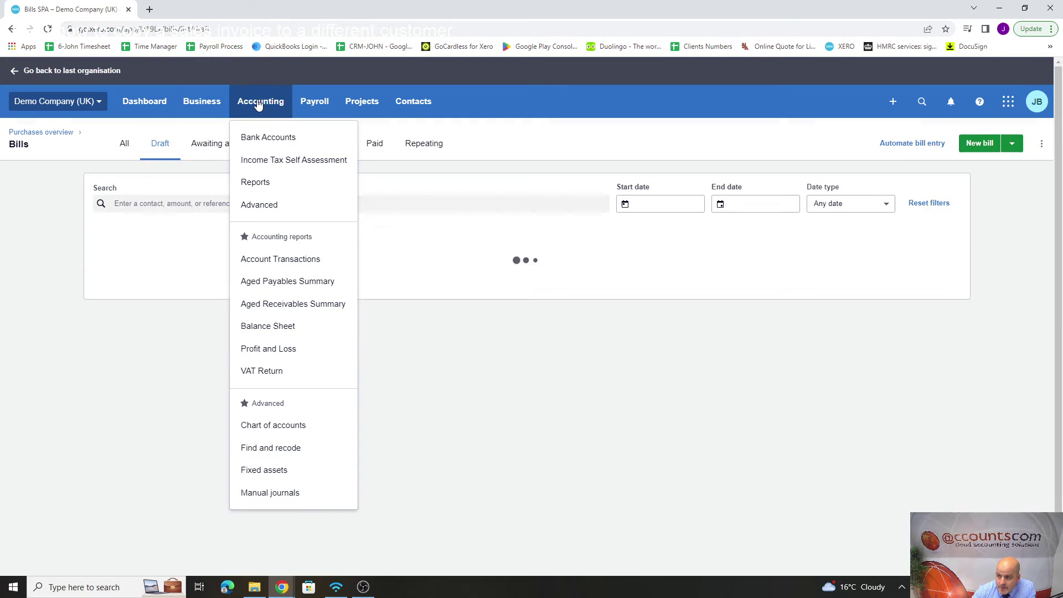
{"action": "left_click", "coordinate": [268, 425]}
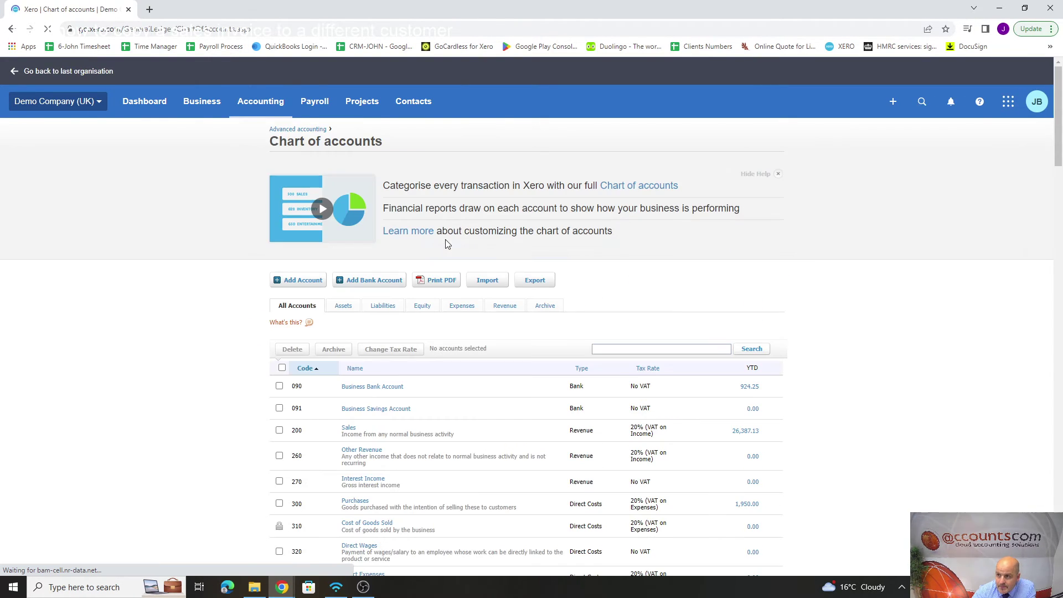
{"action": "scroll", "coordinate": [393, 375], "scroll_direction": "down", "scroll_amount": 6}
{"action": "scroll", "coordinate": [393, 375], "scroll_direction": "down", "scroll_amount": 2}
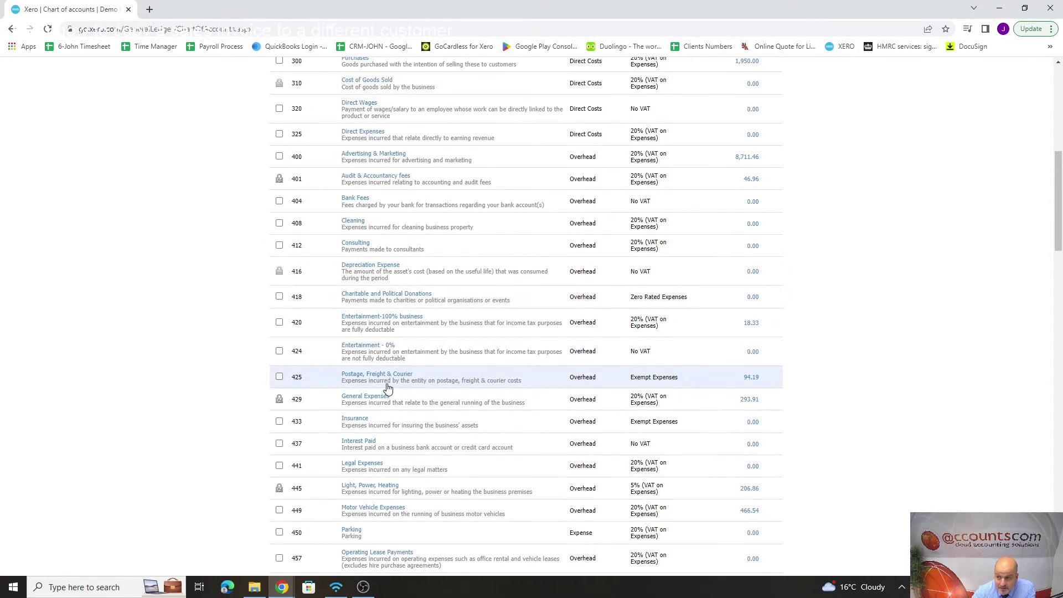
{"action": "scroll", "coordinate": [385, 382], "scroll_direction": "up", "scroll_amount": 8}
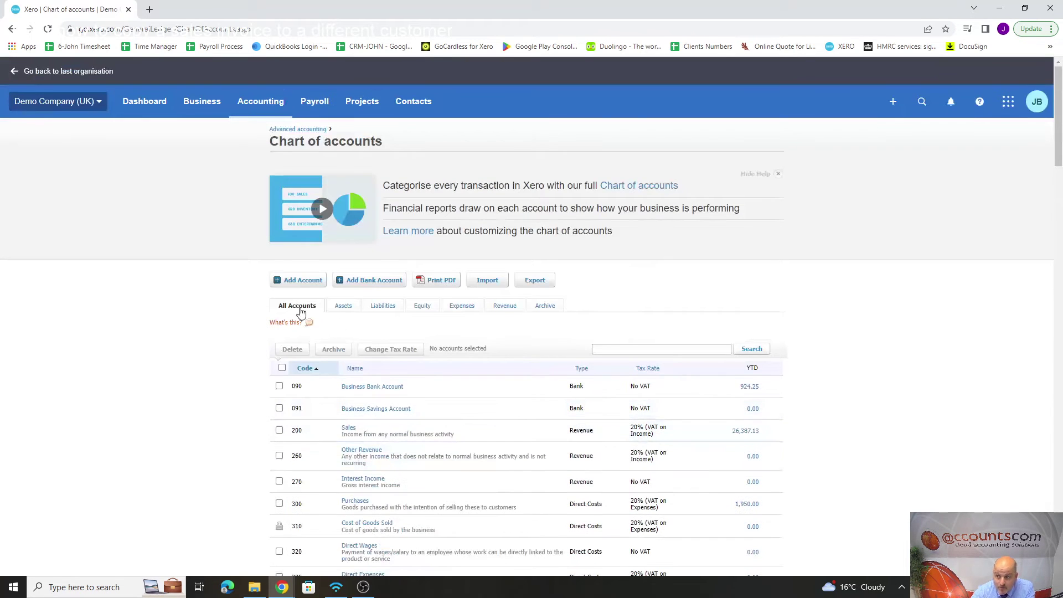
- Add a new Expense account and replace the taken code 450 with 451
{"action": "left_click", "coordinate": [300, 282]}
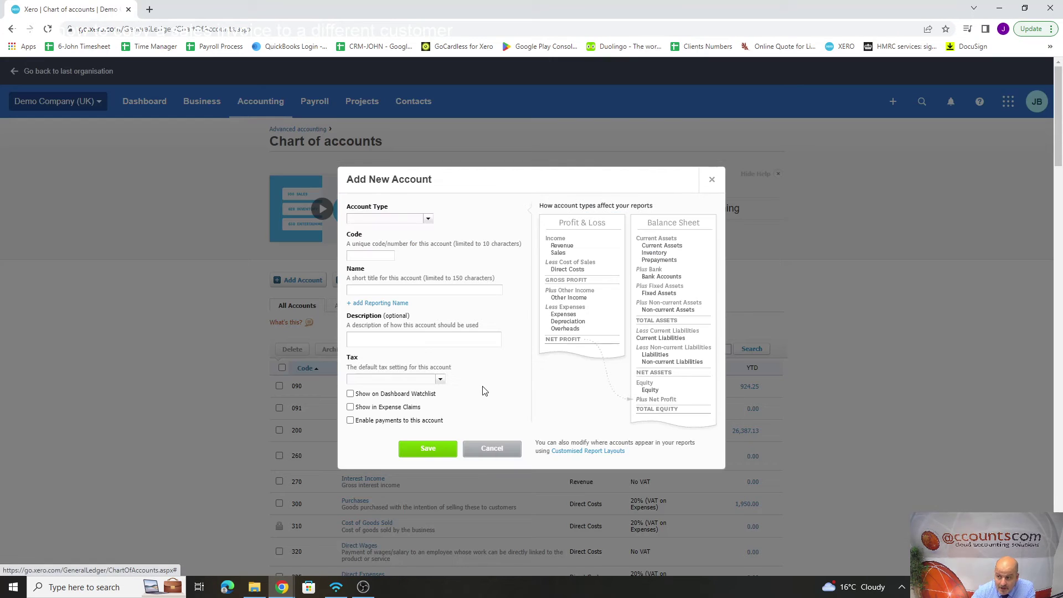
{"action": "left_click", "coordinate": [383, 219]}
{"action": "left_click", "coordinate": [357, 254]}
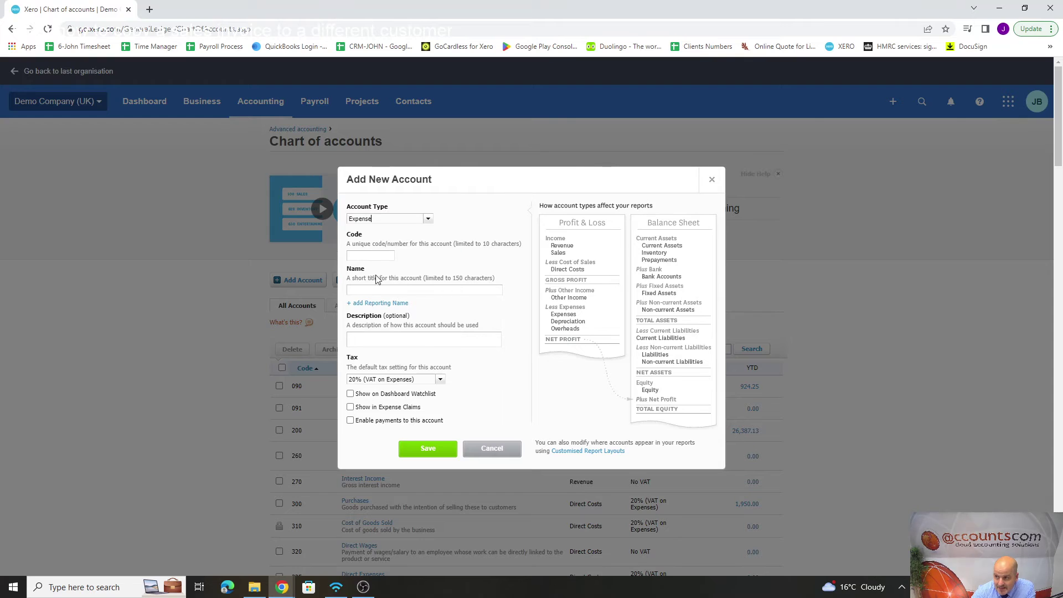
{"action": "left_click", "coordinate": [370, 256]}
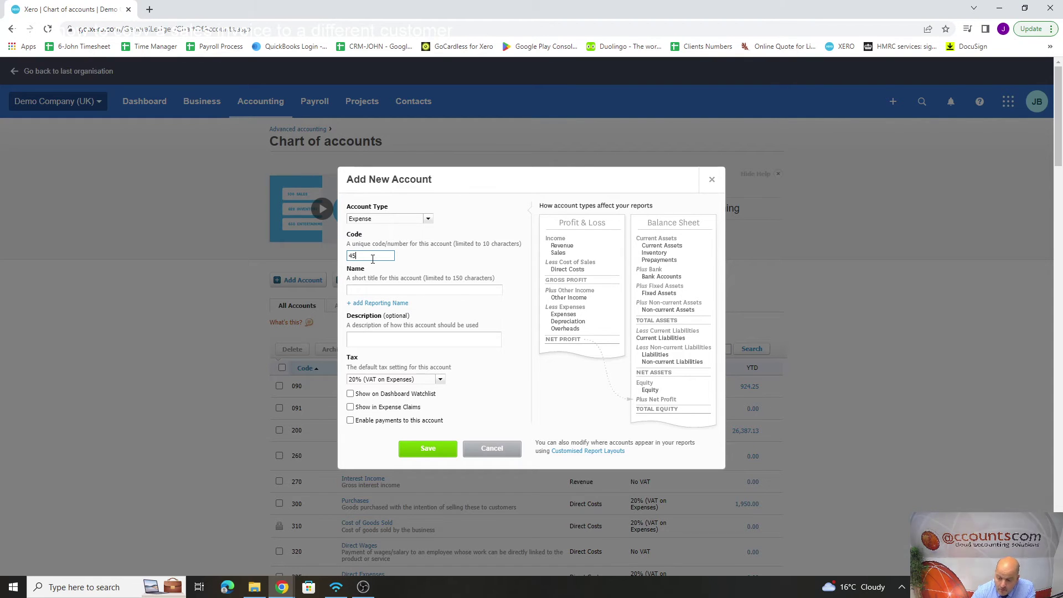
{"action": "left_click", "coordinate": [398, 289]}
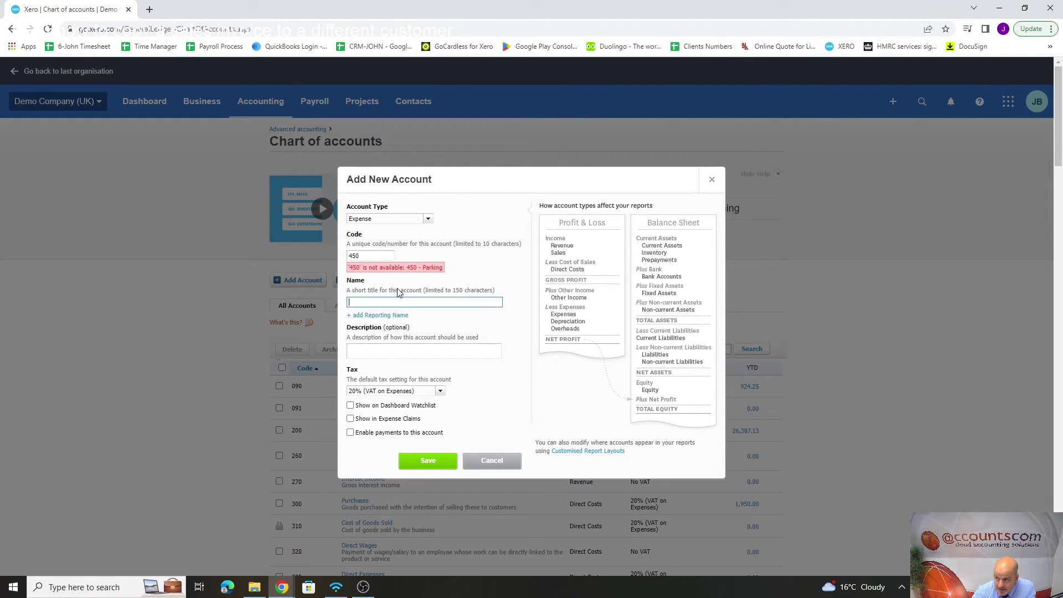
{"action": "left_click_drag", "start_coordinate": [378, 253], "coordinate": [321, 265]}
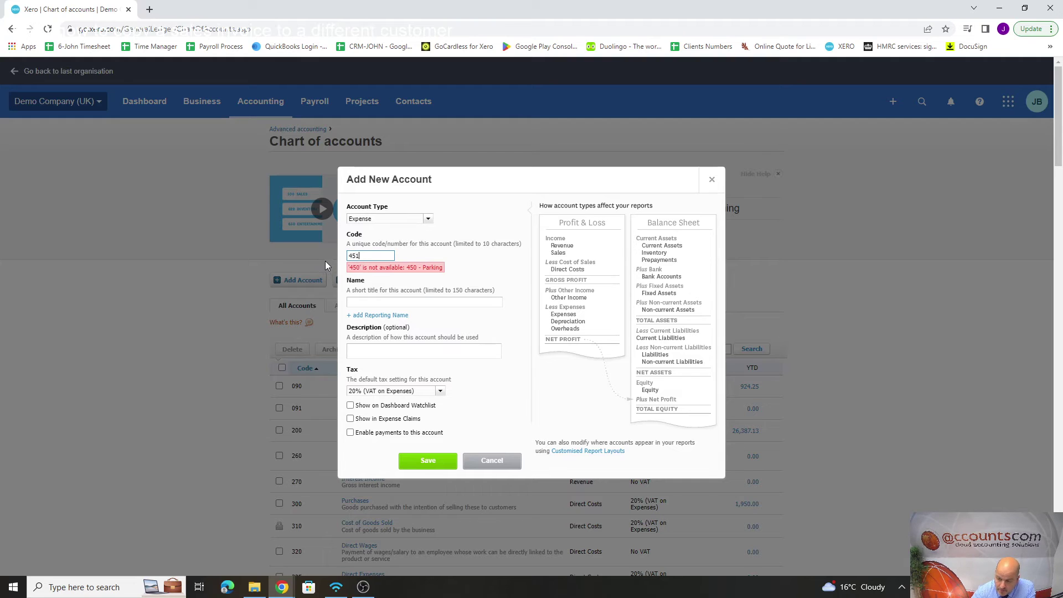
{"action": "type", "text": "451"}
{"action": "left_click", "coordinate": [372, 302]}
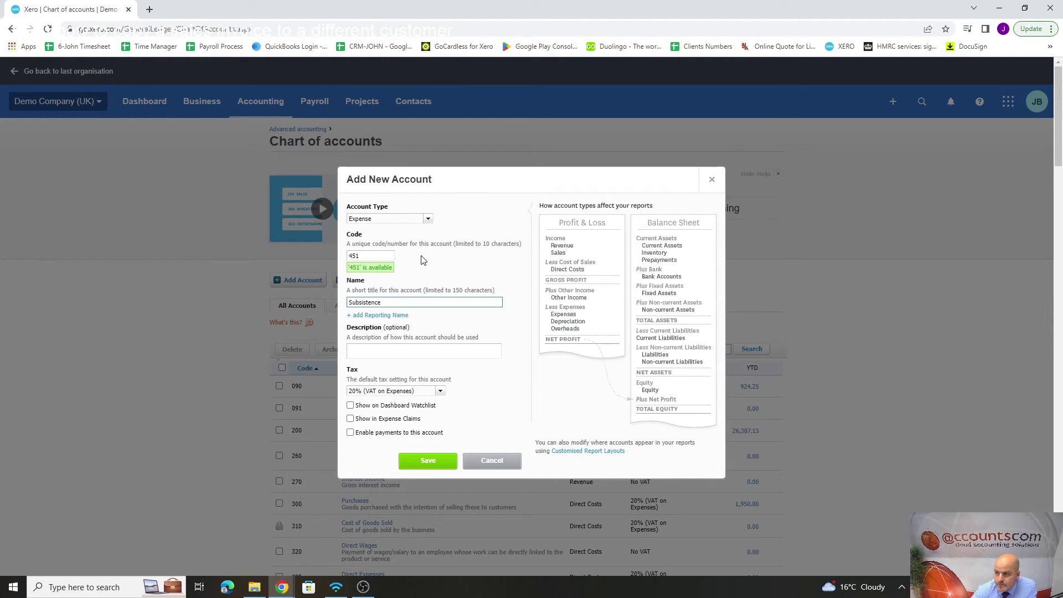
- Copy the name Subsistence into the Description field
{"action": "left_click_drag", "start_coordinate": [387, 300], "coordinate": [356, 320]}
{"action": "right_click", "coordinate": [372, 304]}
{"action": "left_click", "coordinate": [398, 381]}
{"action": "left_click", "coordinate": [372, 351]}
{"action": "right_click", "coordinate": [372, 350]}
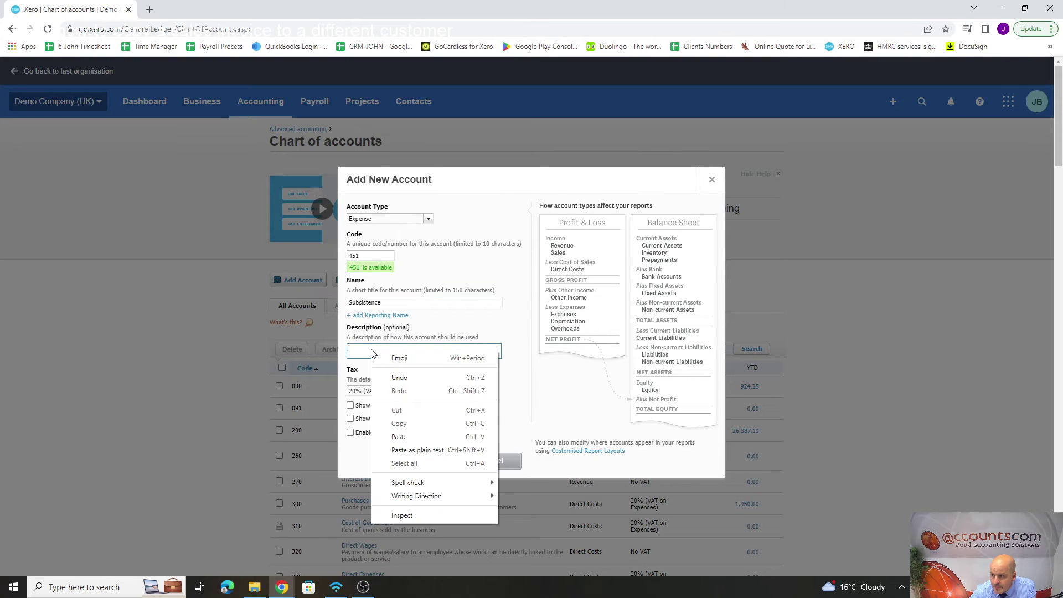
{"action": "left_click", "coordinate": [398, 437]}
- Keep the default tax rate at 20% (VAT on Expenses)
{"action": "left_click", "coordinate": [440, 393]}
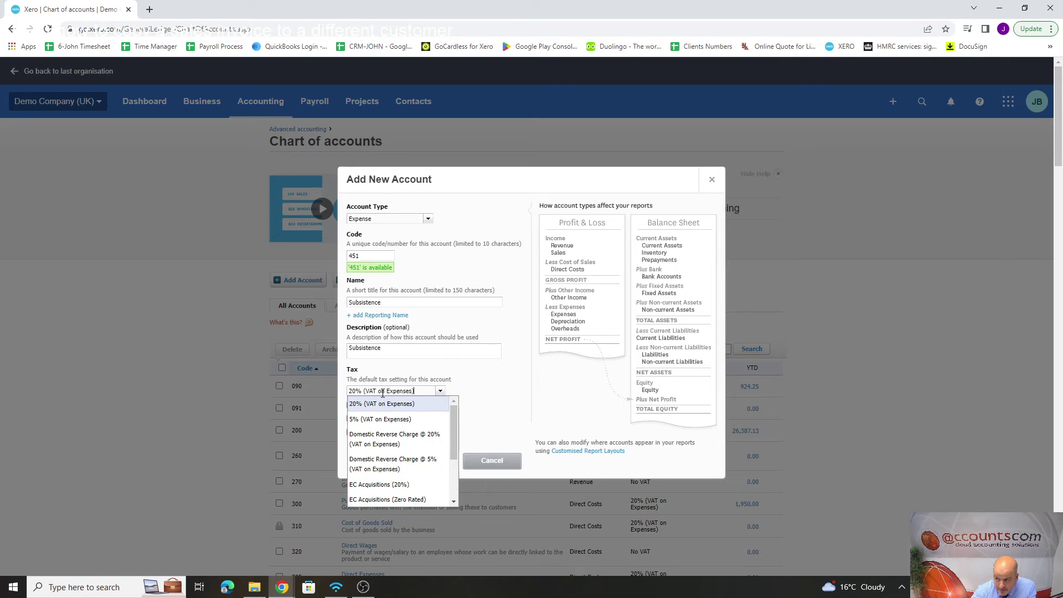
{"action": "scroll", "coordinate": [388, 448], "scroll_direction": "down", "scroll_amount": 2}
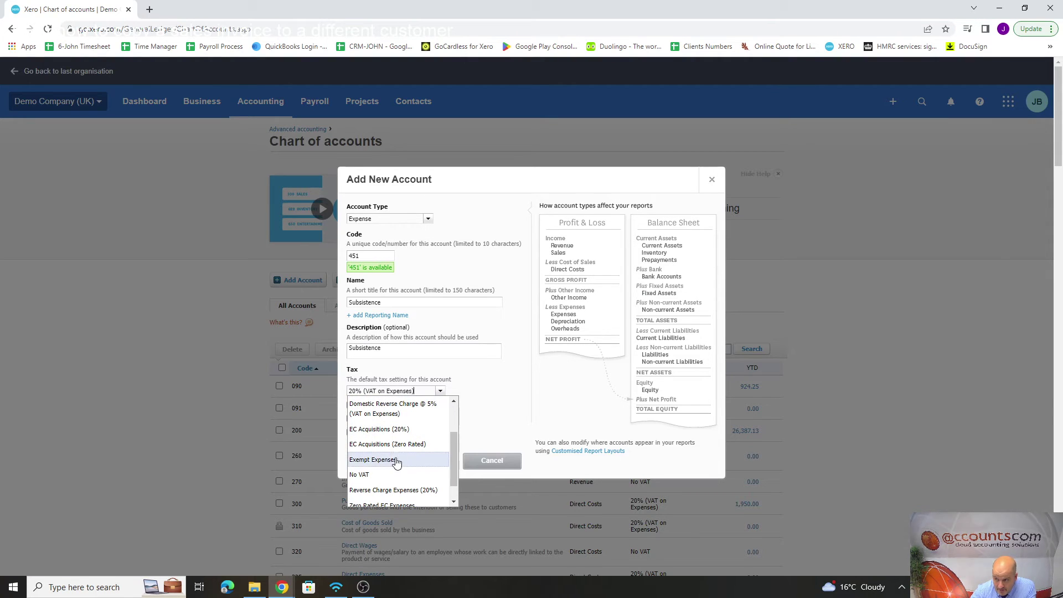
{"action": "scroll", "coordinate": [417, 424], "scroll_direction": "up", "scroll_amount": 3}
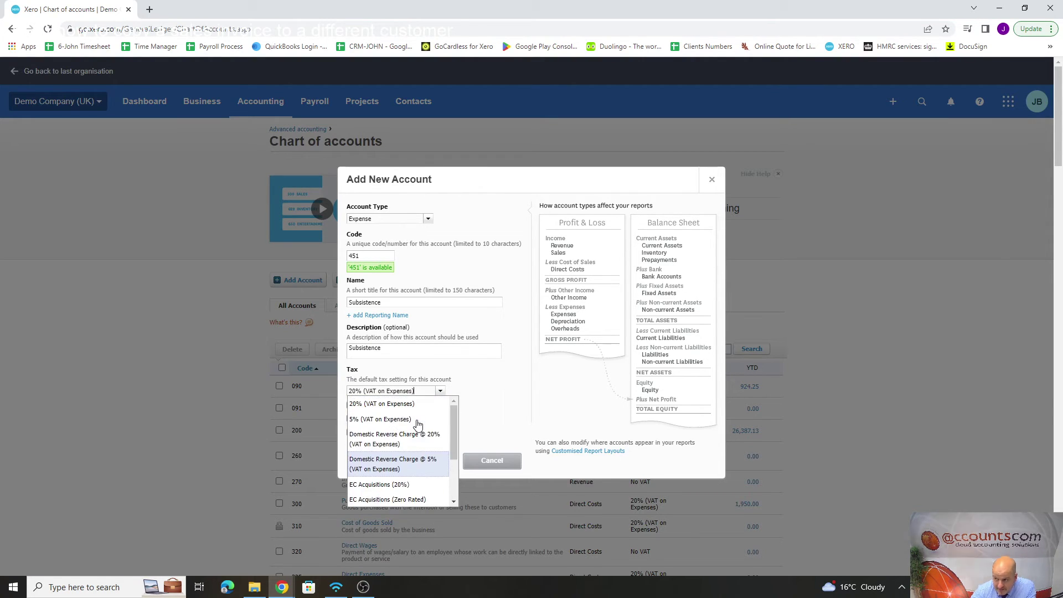
{"action": "left_click", "coordinate": [404, 406]}
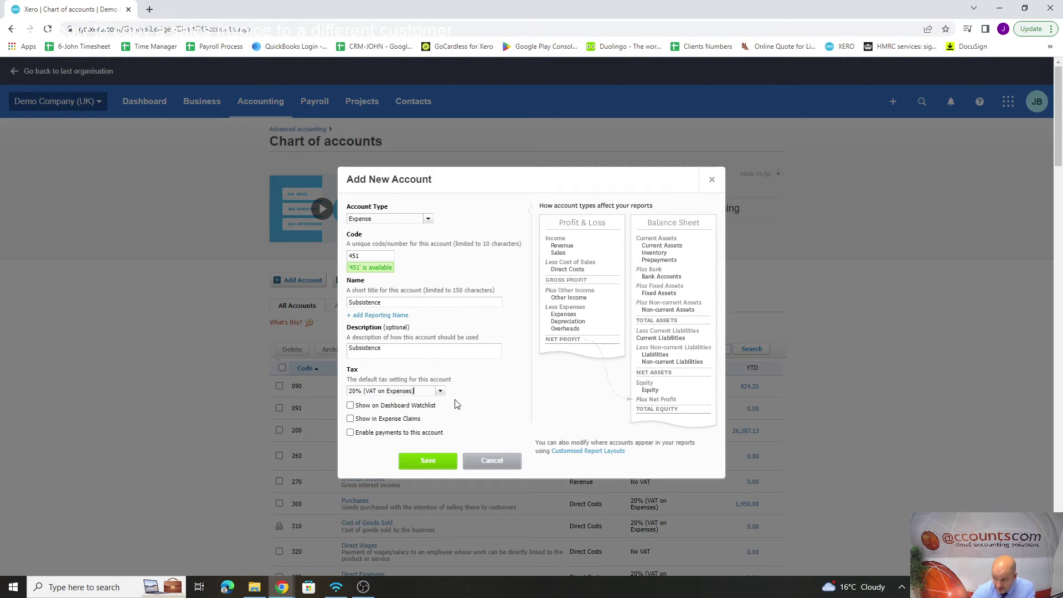
- Save 451 Subsistence, check it below 450 Parking, and close an unused add-account form
{"action": "left_click", "coordinate": [428, 460]}
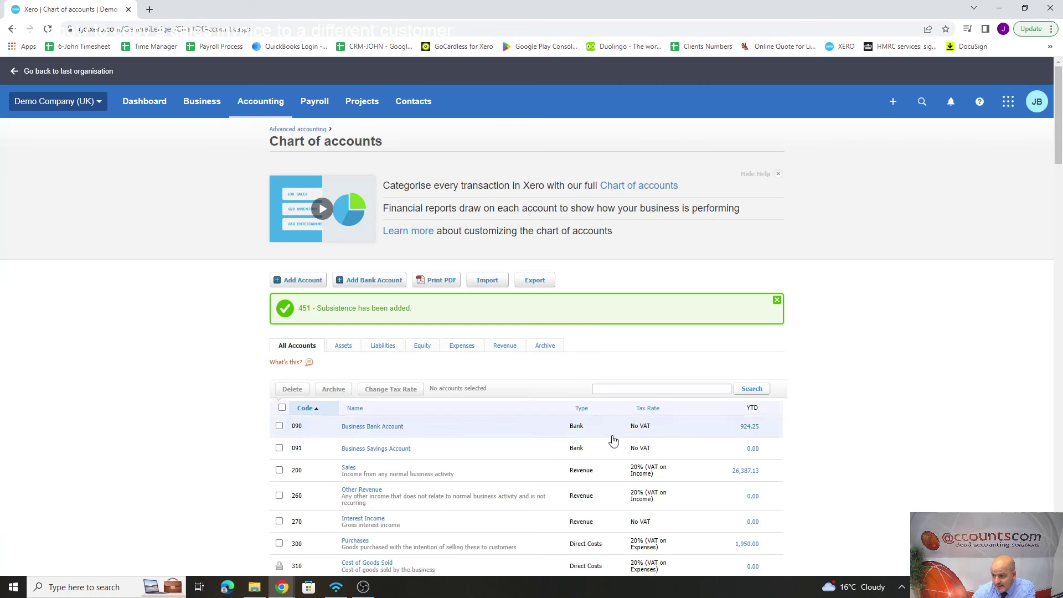
{"action": "scroll", "coordinate": [569, 444], "scroll_direction": "down", "scroll_amount": 9}
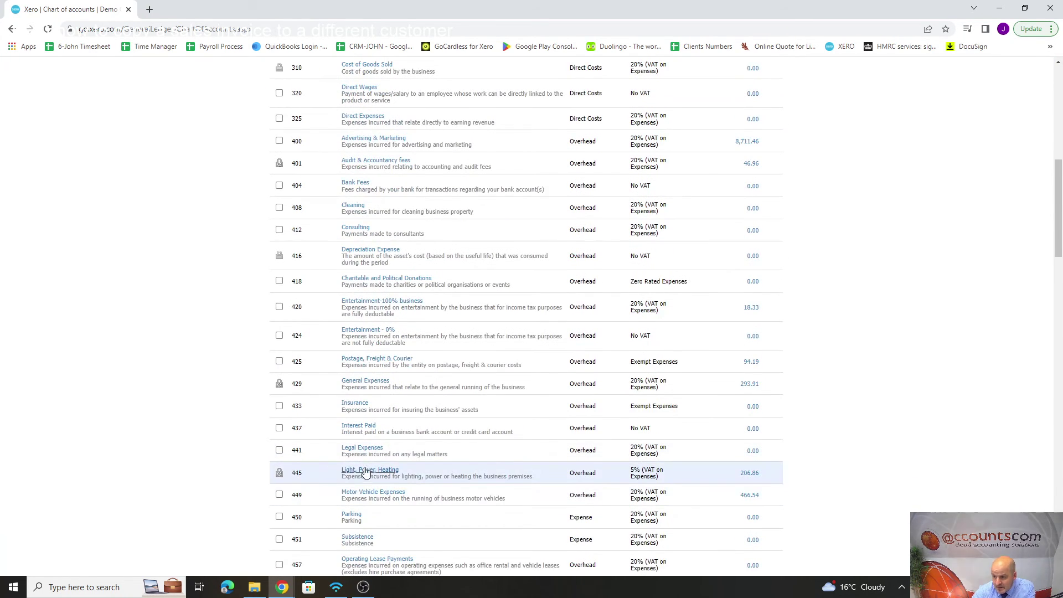
{"action": "scroll", "coordinate": [370, 454], "scroll_direction": "up", "scroll_amount": 10}
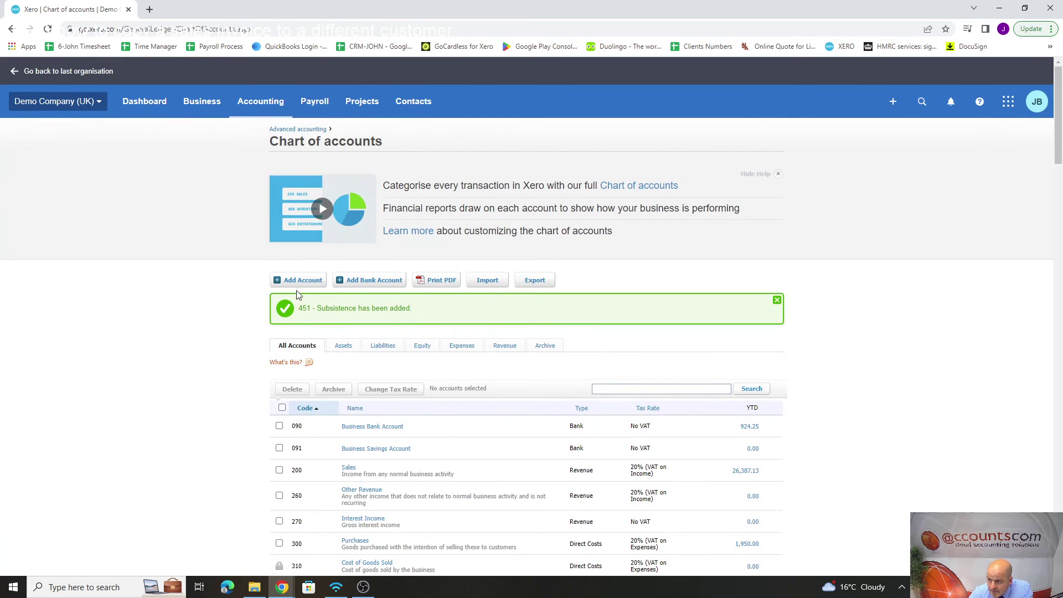
{"action": "left_click", "coordinate": [299, 281]}
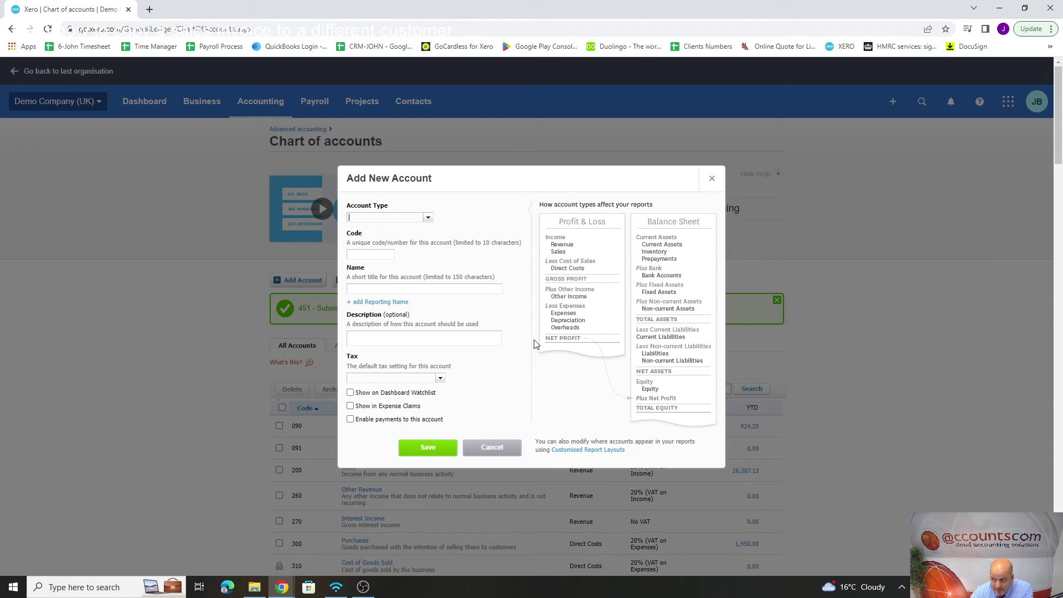
{"action": "left_click", "coordinate": [711, 179]}
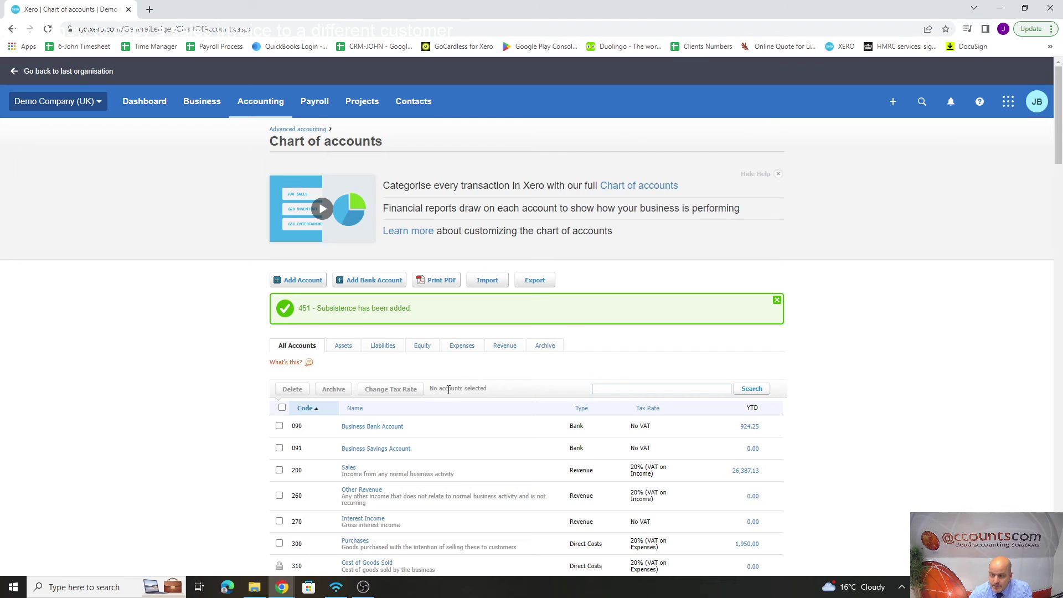
- Open a new account form and set its type to Direct Costs
{"action": "scroll", "coordinate": [476, 389], "scroll_direction": "down", "scroll_amount": 4}
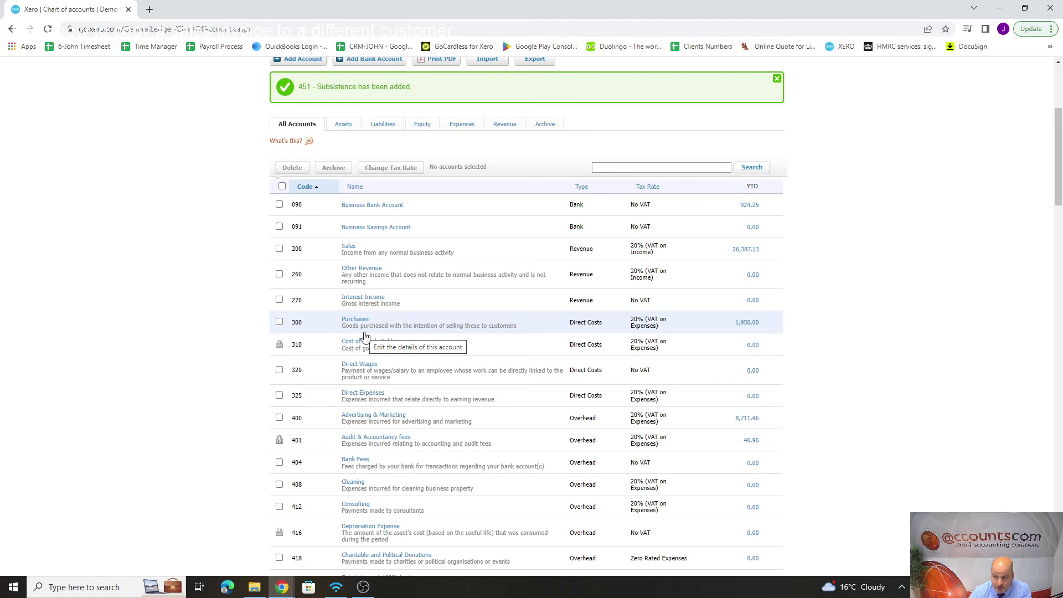
{"action": "scroll", "coordinate": [365, 336], "scroll_direction": "up", "scroll_amount": 4}
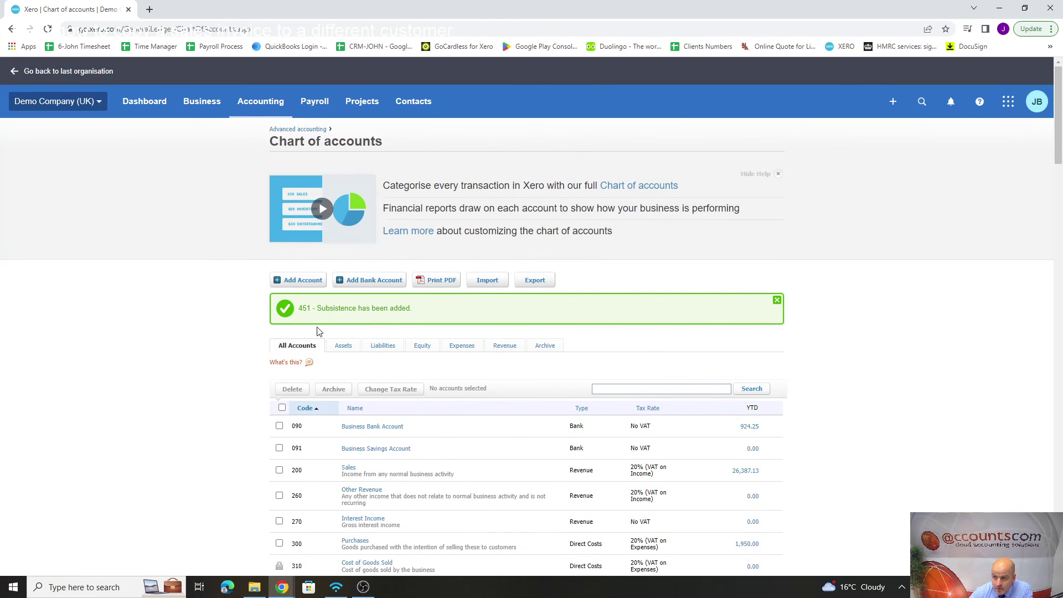
{"action": "left_click", "coordinate": [291, 281]}
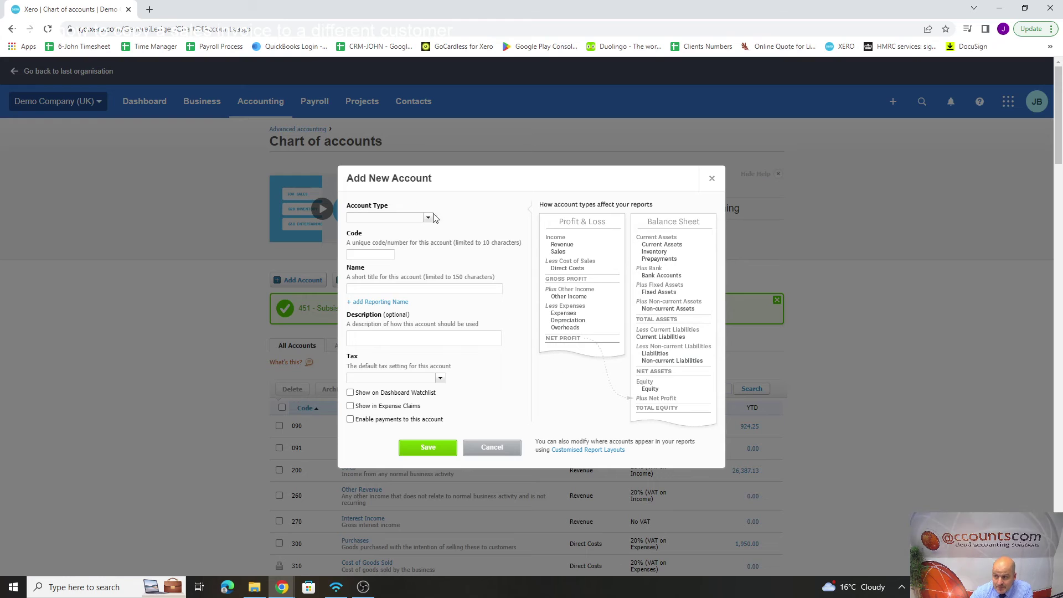
{"action": "type", "text": "d"}
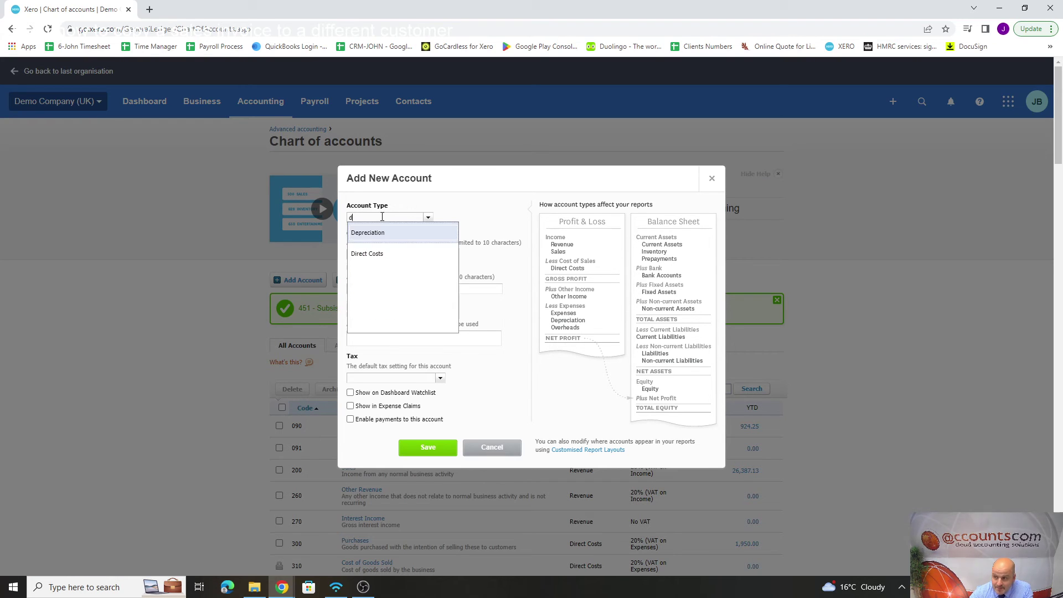
{"action": "left_click", "coordinate": [378, 257]}
- Replace the rejected code 300 with 301 and name the account Garage Consumables
{"action": "left_click", "coordinate": [367, 255]}
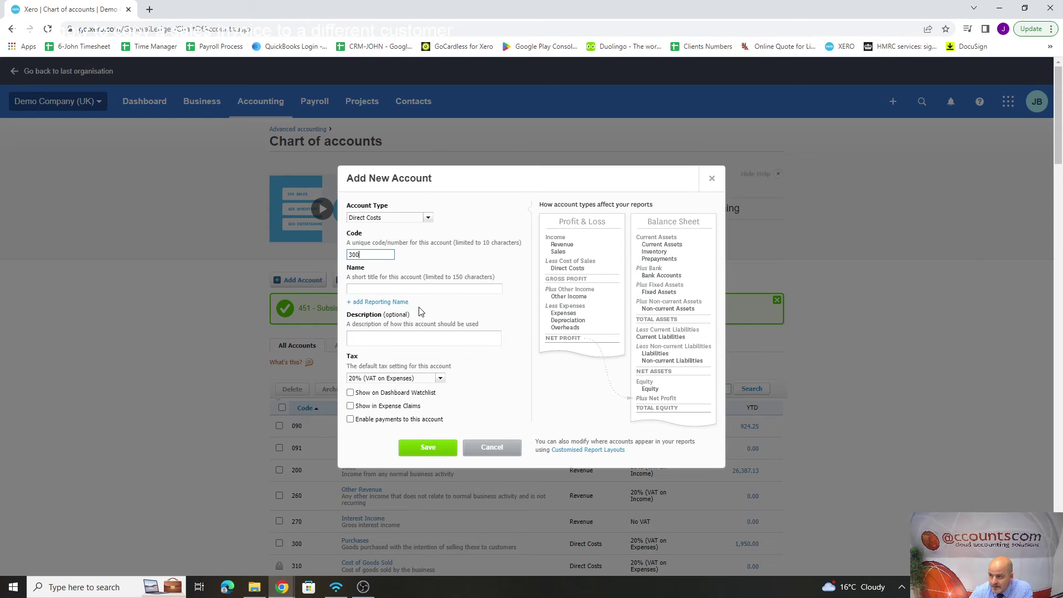
{"action": "double_click", "coordinate": [348, 255]}
{"action": "type", "text": "301"}
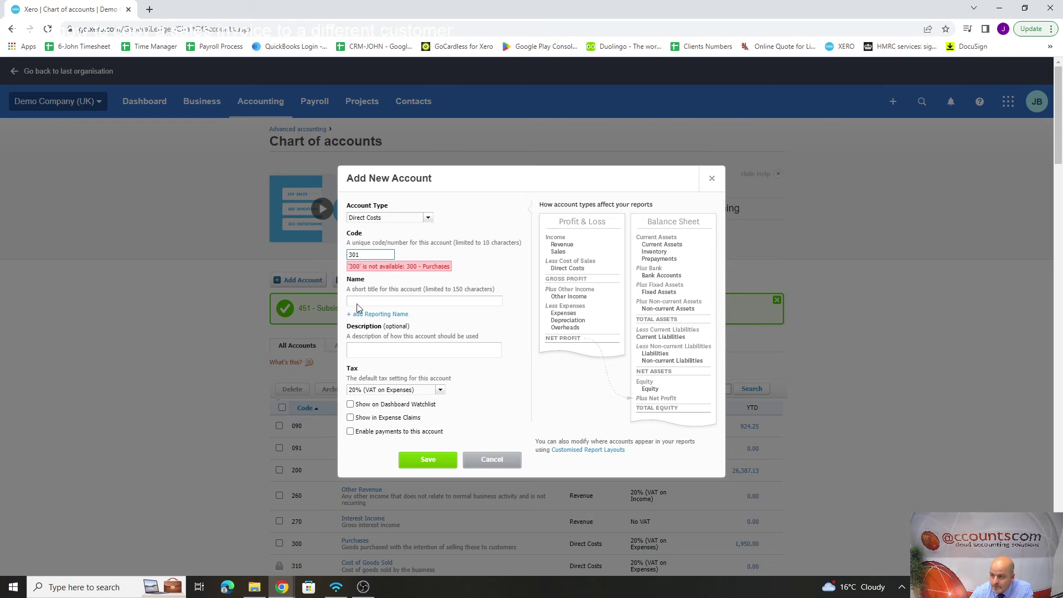
{"action": "left_click", "coordinate": [370, 300]}
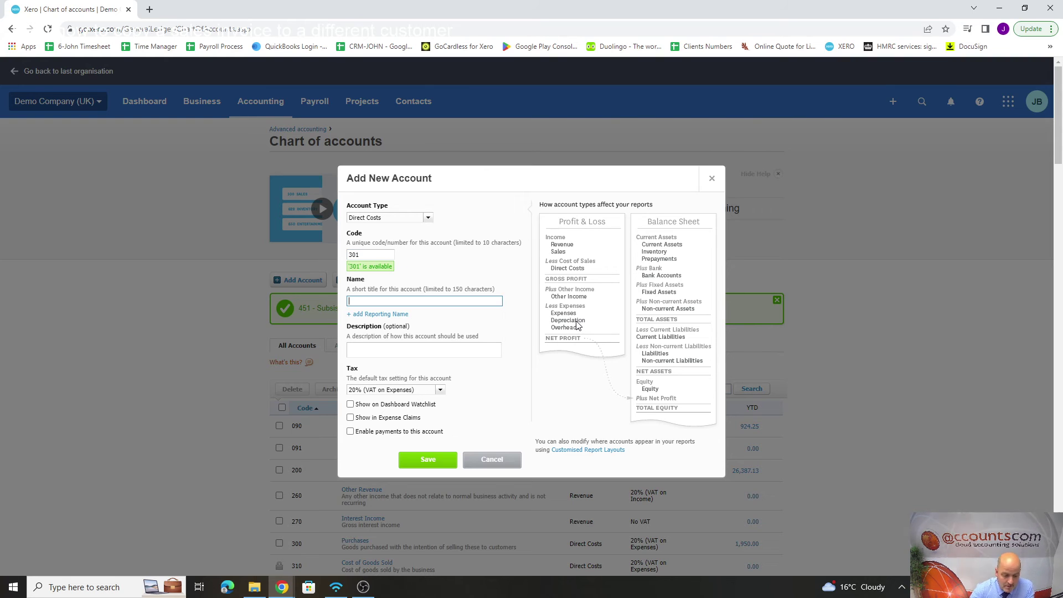
{"action": "type", "text": "Garage Cons"}
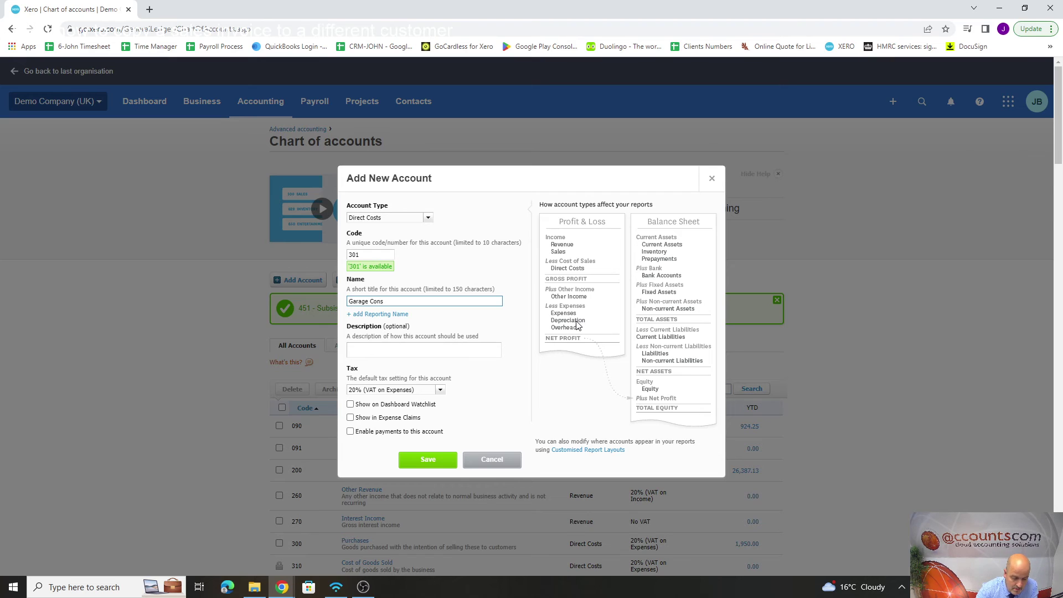
{"action": "type", "text": "umables"}
- Copy Garage Consumables into the Description field
{"action": "left_click", "coordinate": [428, 347]}
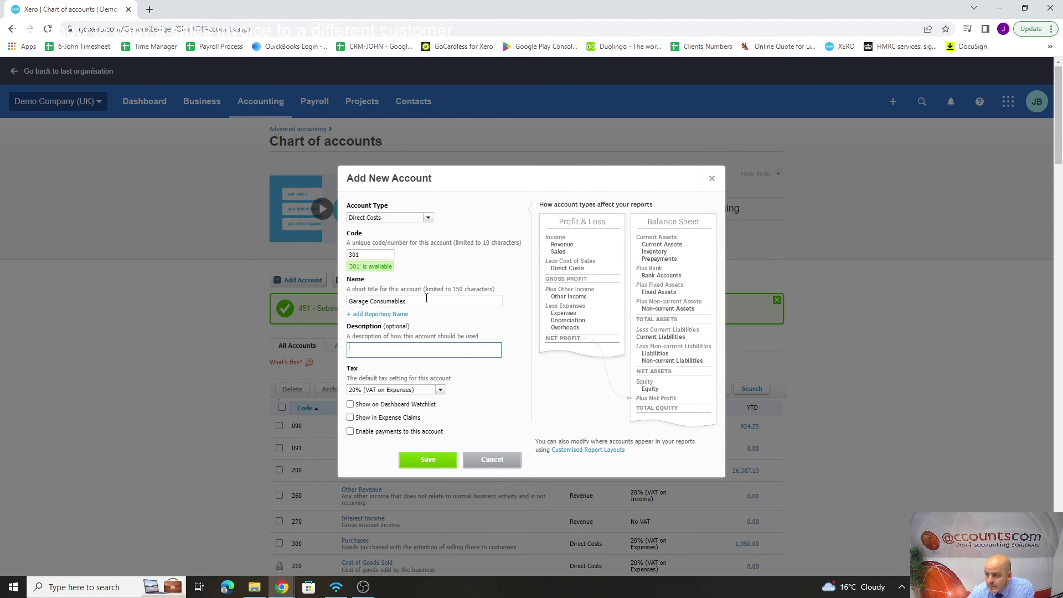
{"action": "left_click_drag", "start_coordinate": [426, 299], "coordinate": [347, 300]}
{"action": "right_click", "coordinate": [387, 299]}
{"action": "left_click", "coordinate": [426, 345]}
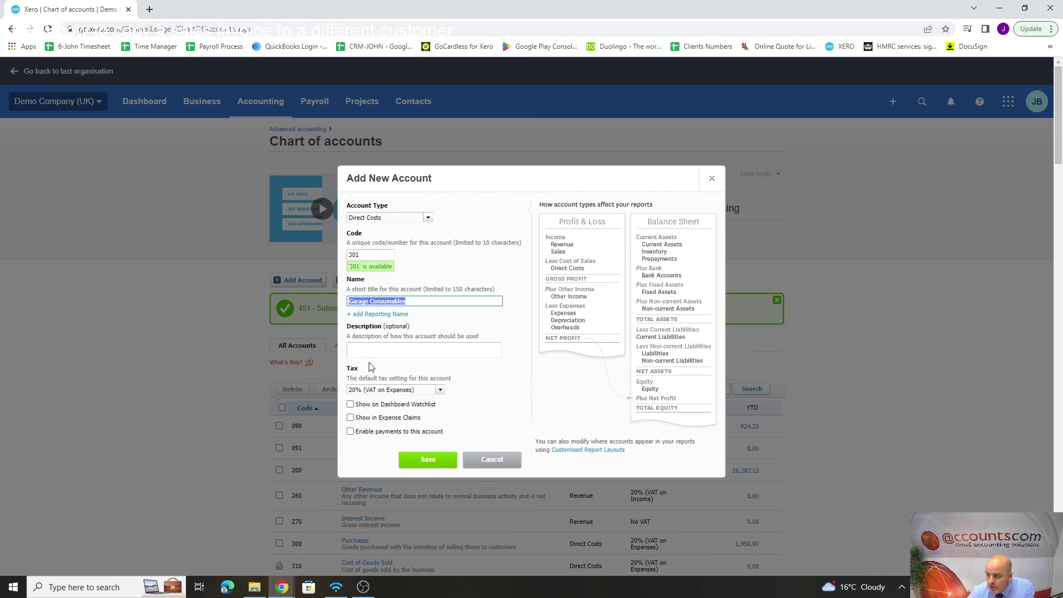
{"action": "left_click", "coordinate": [370, 350]}
{"action": "right_click", "coordinate": [369, 348]}
{"action": "left_click", "coordinate": [406, 435]}
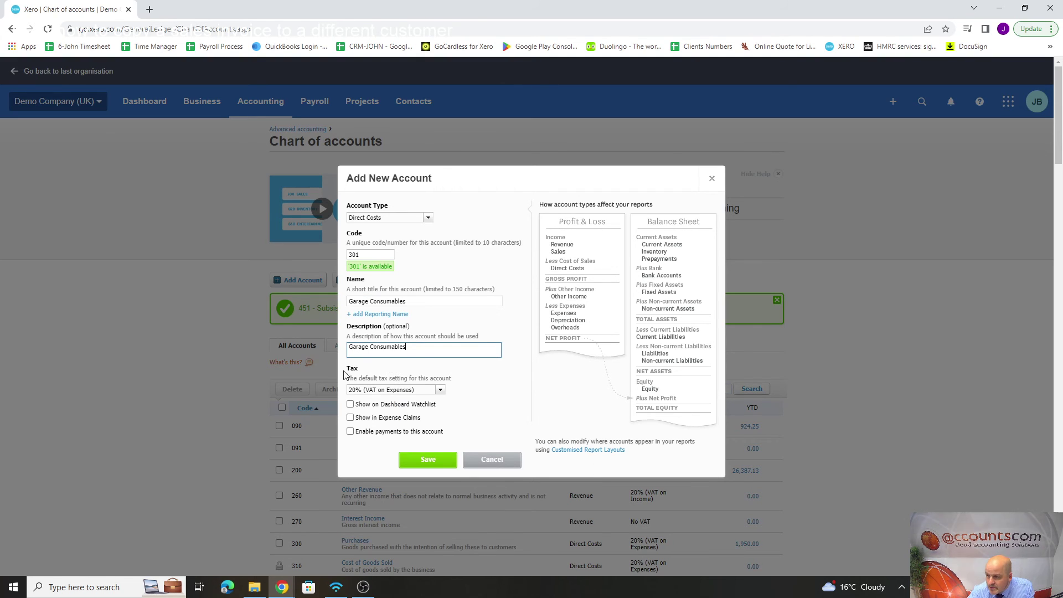
- Save account 301 Garage Consumables, check its row in the chart, then start a new bill
{"action": "left_click", "coordinate": [427, 463]}
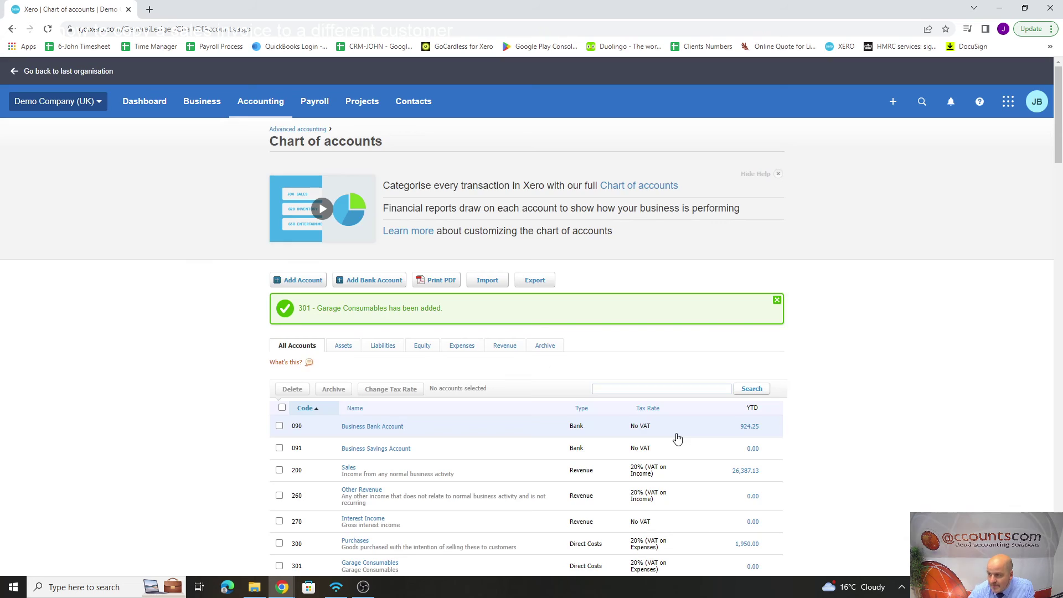
{"action": "scroll", "coordinate": [675, 434], "scroll_direction": "down", "scroll_amount": 2}
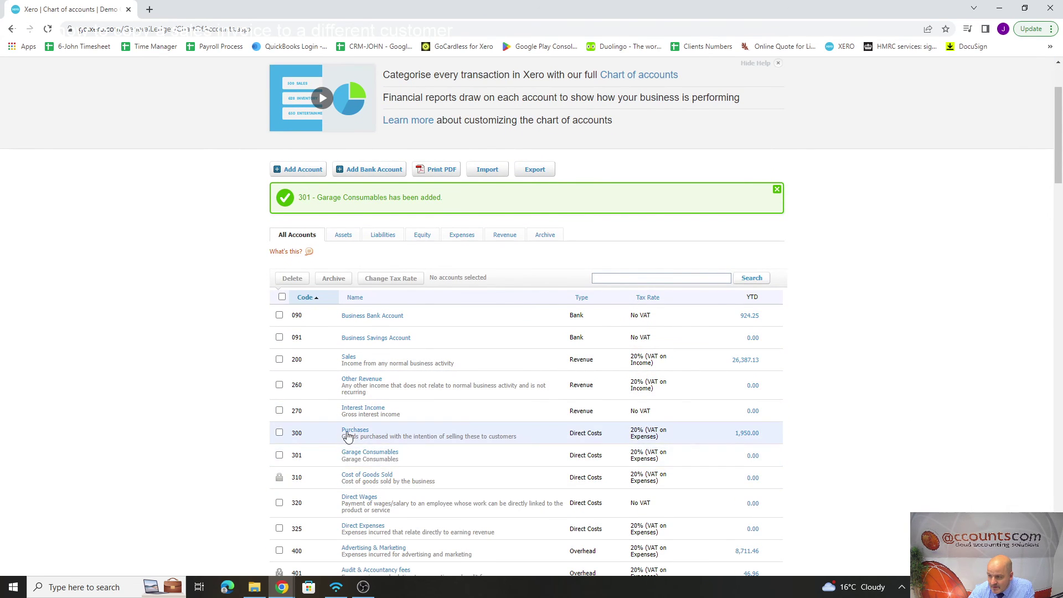
{"action": "scroll", "coordinate": [407, 454], "scroll_direction": "up", "scroll_amount": 2}
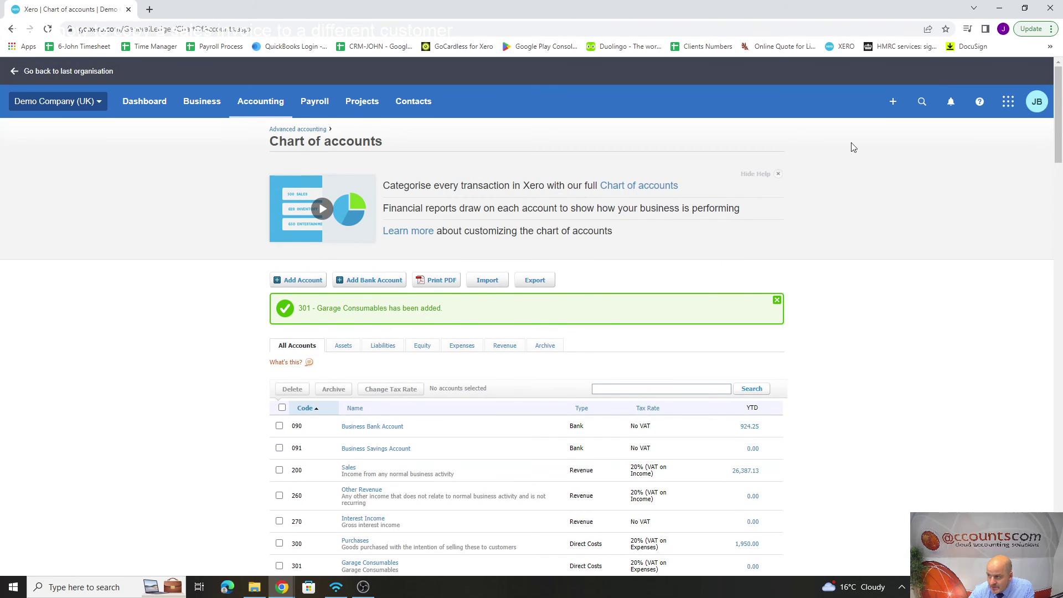
{"action": "left_click", "coordinate": [893, 105]}
{"action": "left_click", "coordinate": [833, 175]}
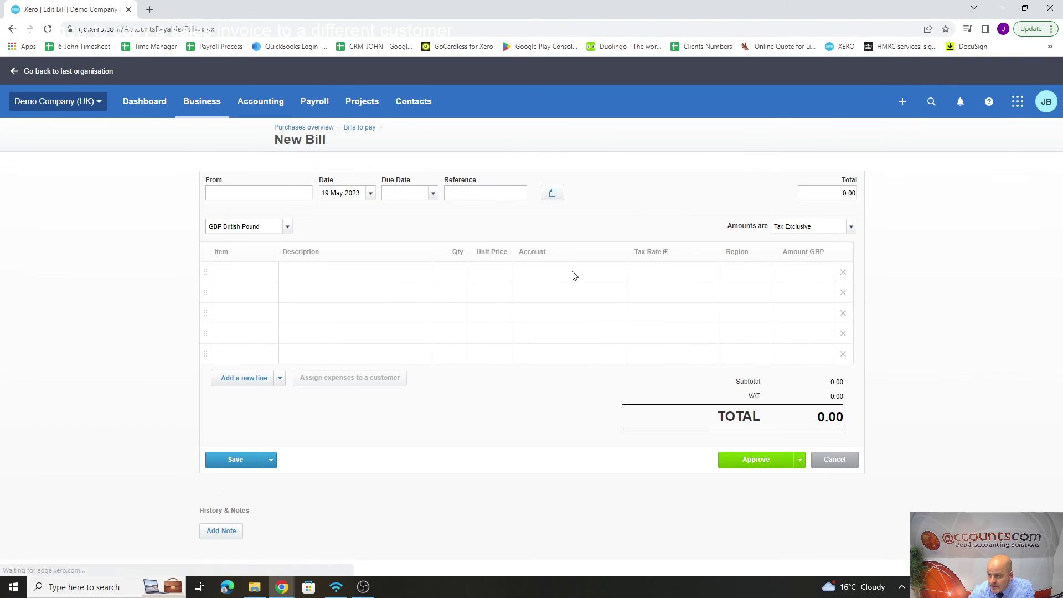
- Enter 301 in the first bill line's Account cell to confirm Garage Consumables appears, then leave the line blank
{"action": "left_click", "coordinate": [574, 269]}
{"action": "type", "text": "301"}
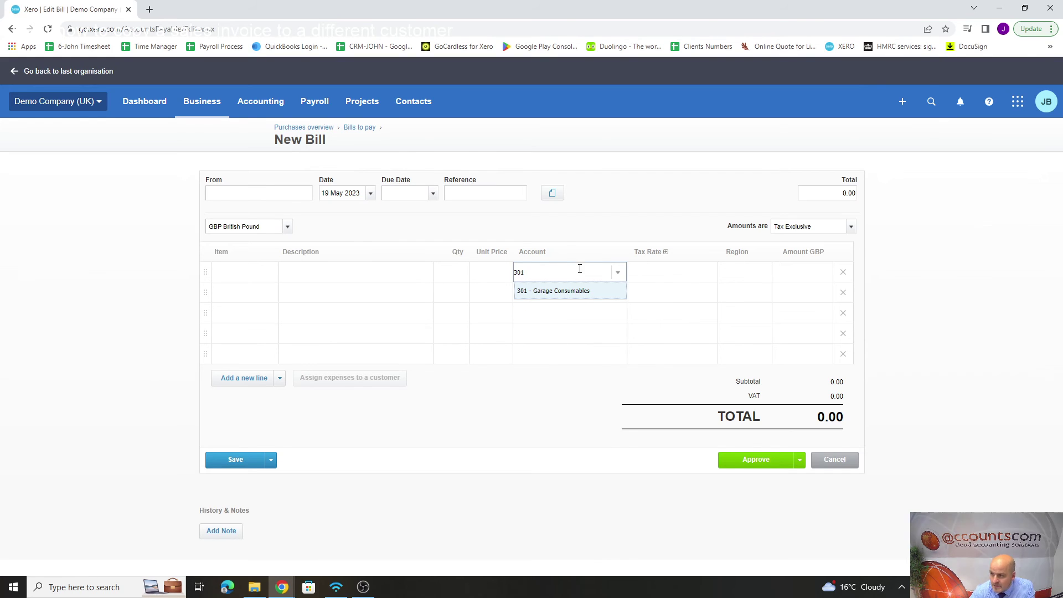
{"action": "left_click", "coordinate": [662, 291]}
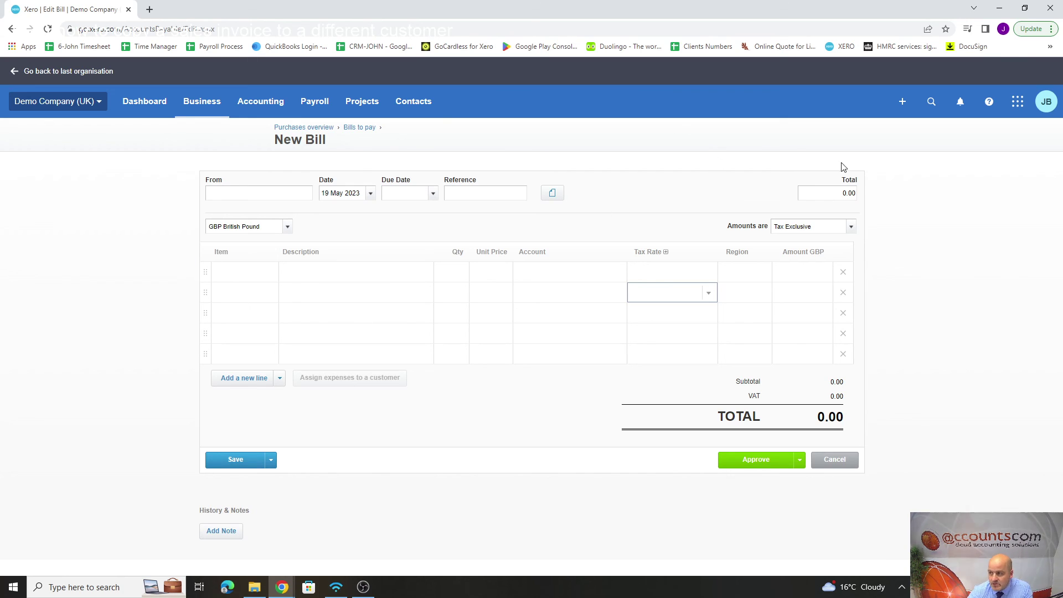
{"action": "left_click", "coordinate": [919, 210]}
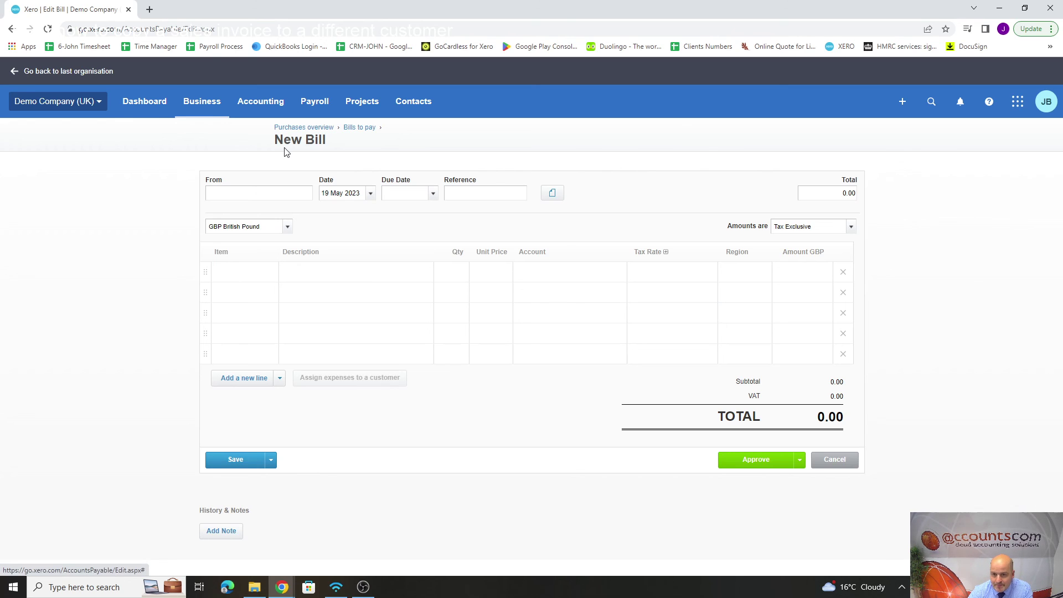